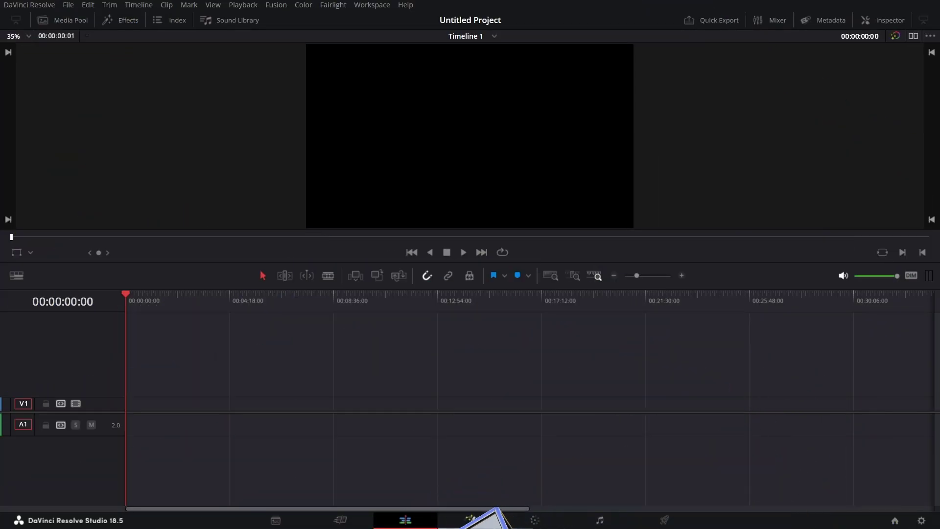
# Step: On the Fusion page, add a Text3D node and move MediaOut1 further right
pyautogui.hotkey('shift', '5')
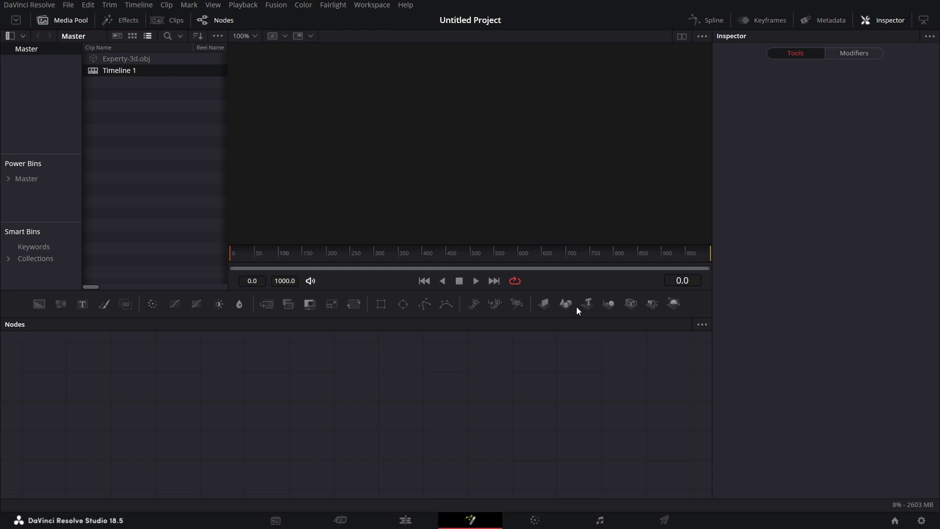
pyautogui.moveTo(586, 304); pyautogui.dragTo(286, 419)
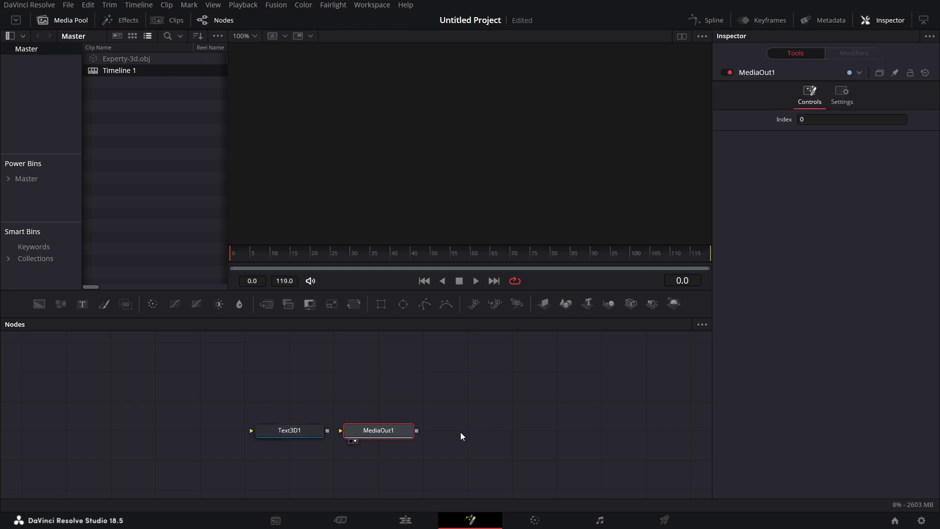
pyautogui.moveTo(387, 433); pyautogui.dragTo(611, 440)
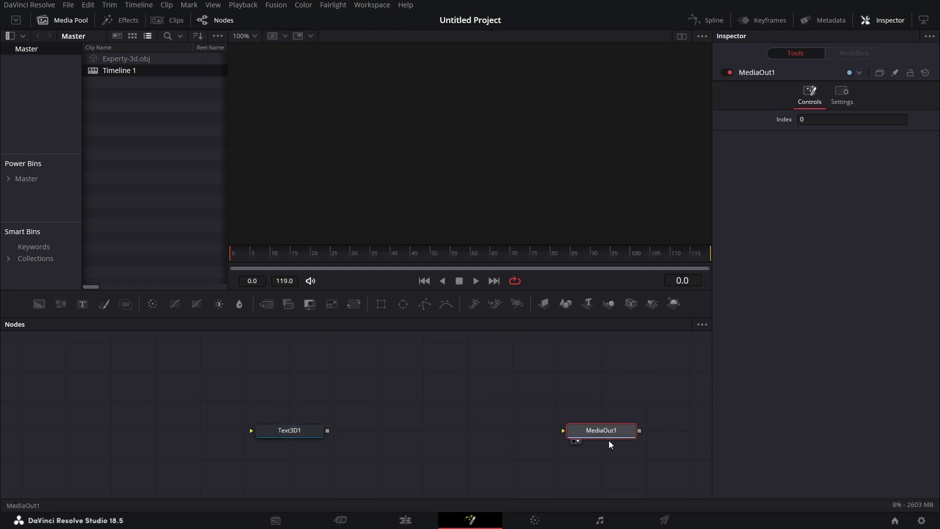
# Step: Make Text3D1 read GOLD in the Nulshock font
pyautogui.click(301, 430)
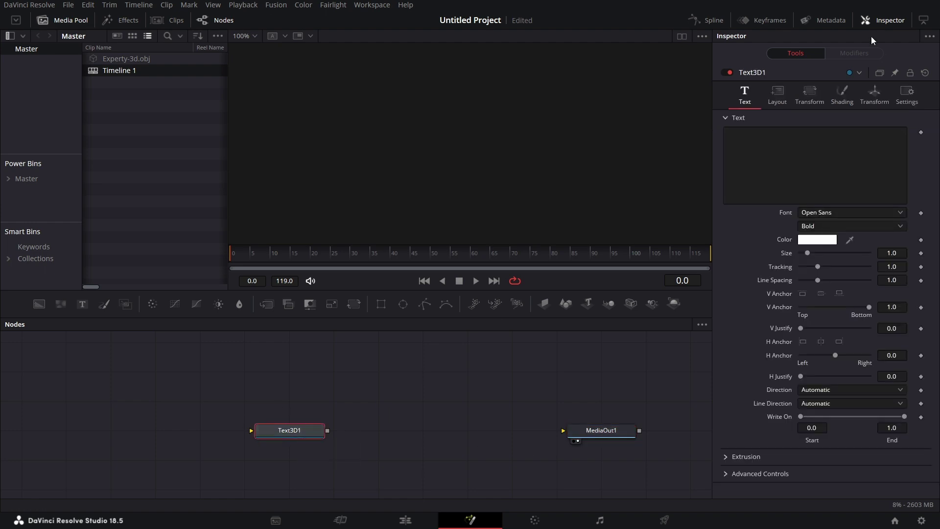
pyautogui.click(776, 146)
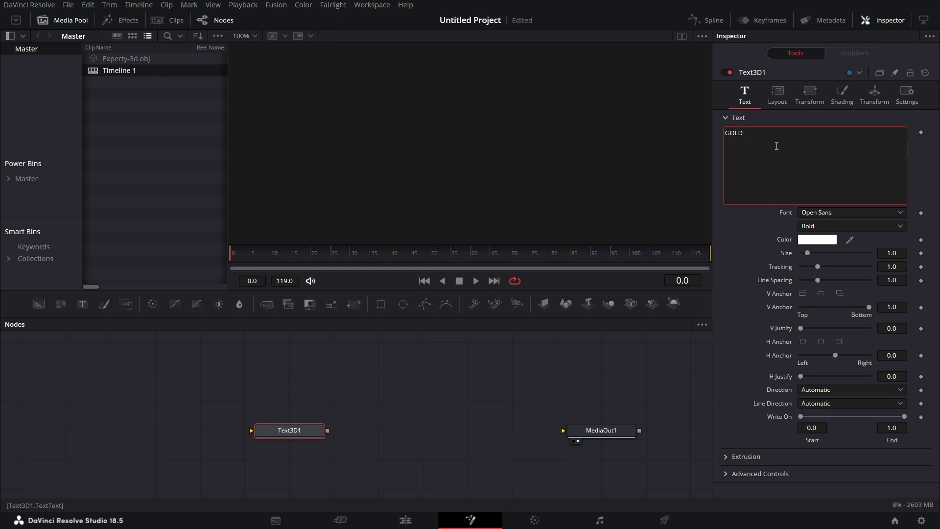
pyautogui.click(830, 212)
pyautogui.write('nu')
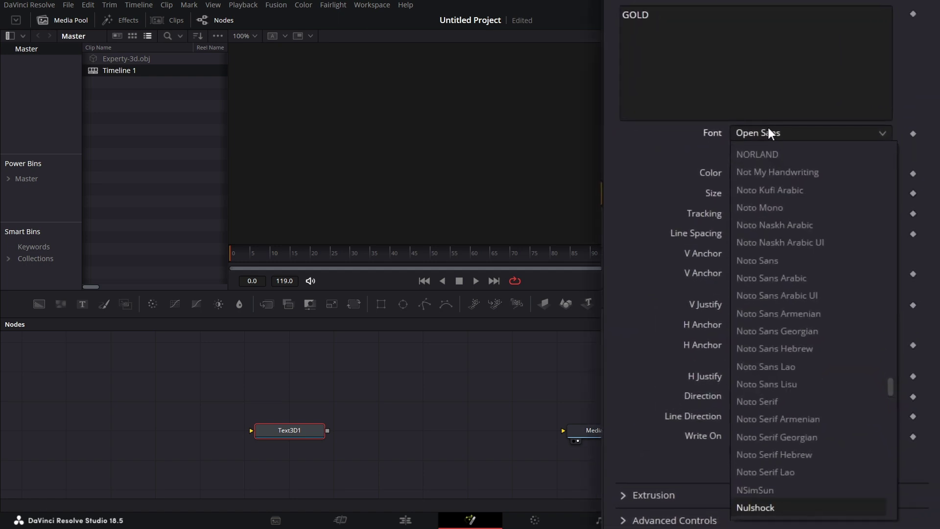
pyautogui.write('sh')
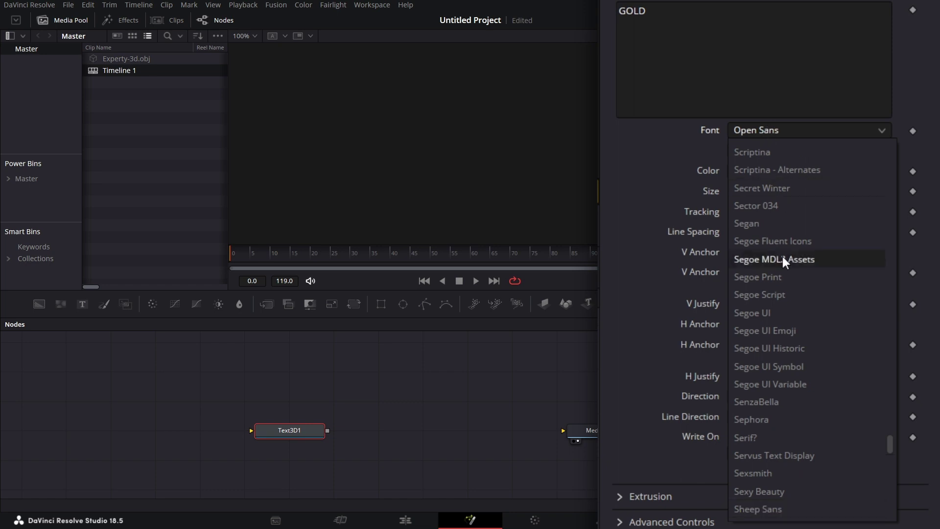
pyautogui.write('no')
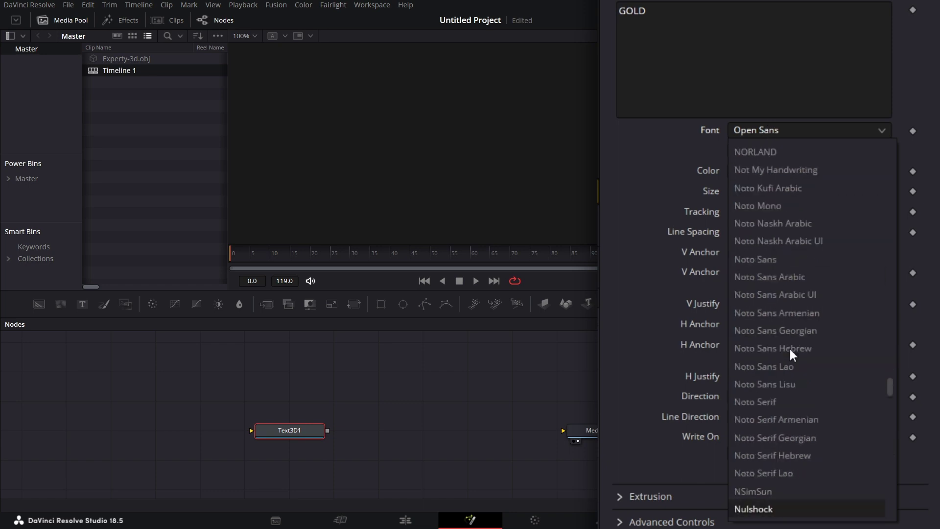
pyautogui.click(772, 507)
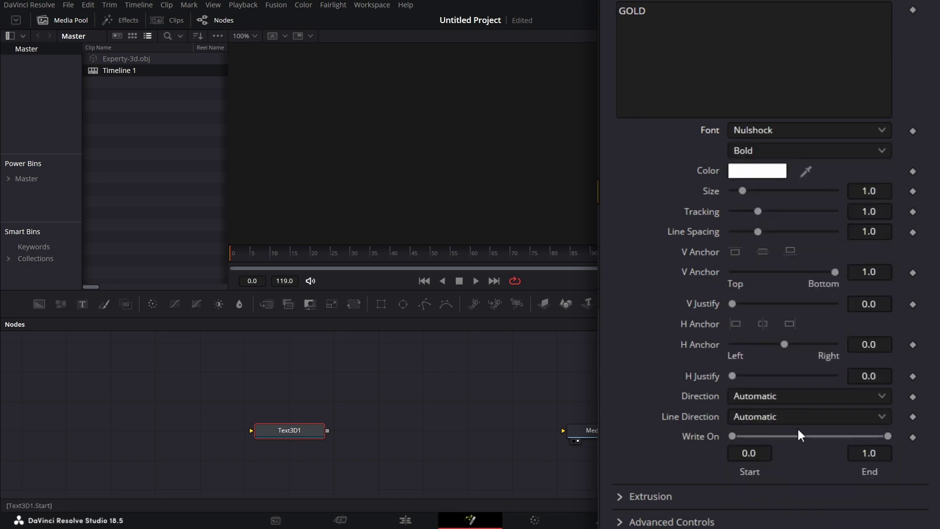
# Step: Extrude GOLD 0.15 deep with 0.02 bevel depth and width, and enable viewer lighting
pyautogui.click(618, 497)
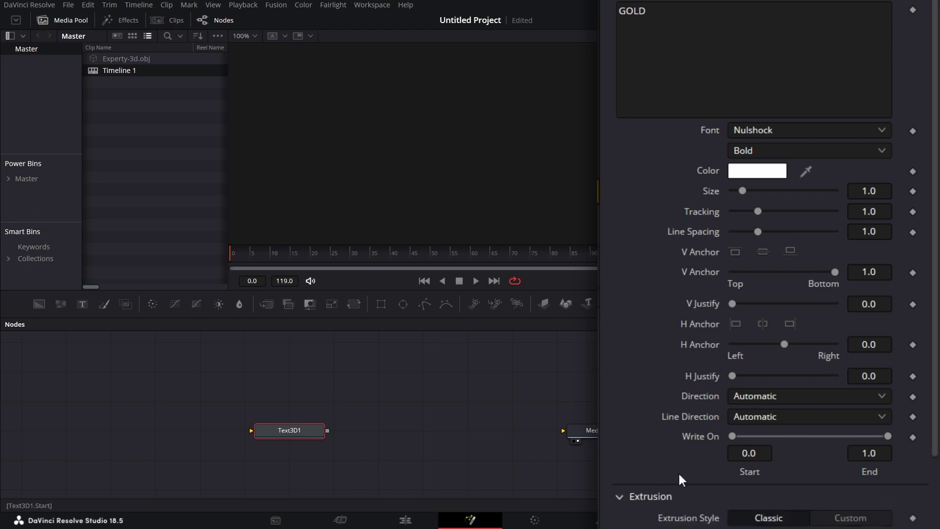
pyautogui.scroll(-3, 678, 478)
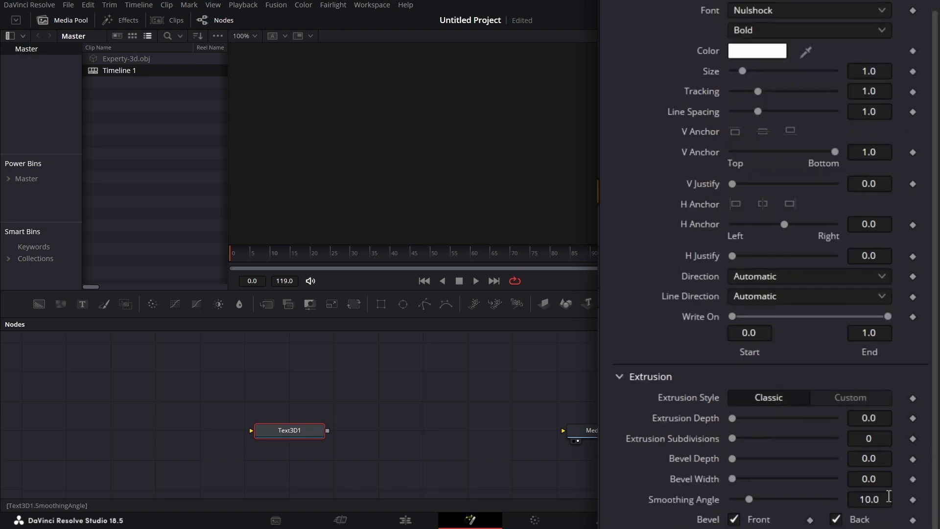
pyautogui.click(883, 421)
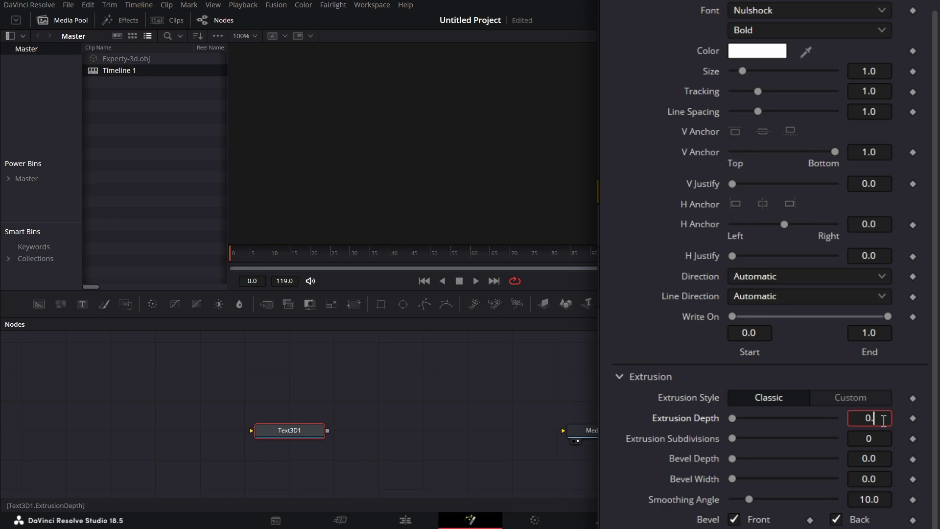
pyautogui.press('Tab')
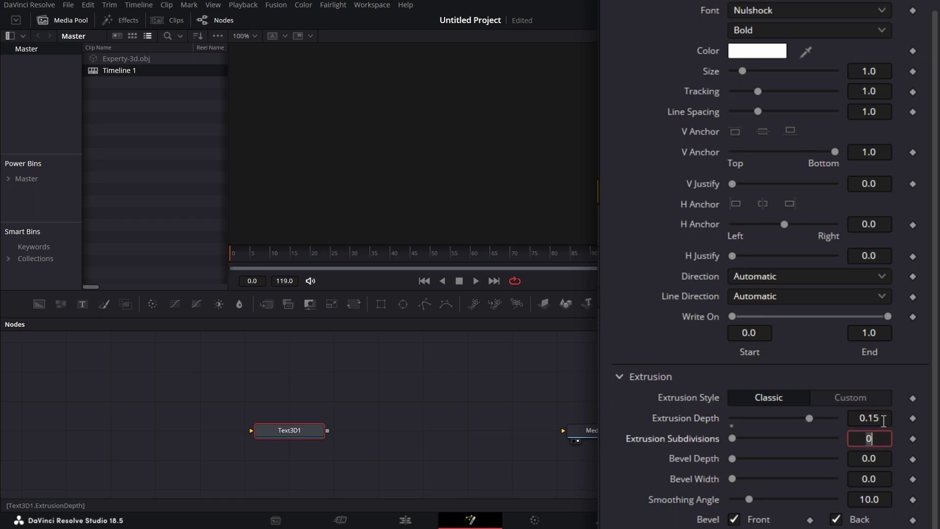
pyautogui.press('Tab')
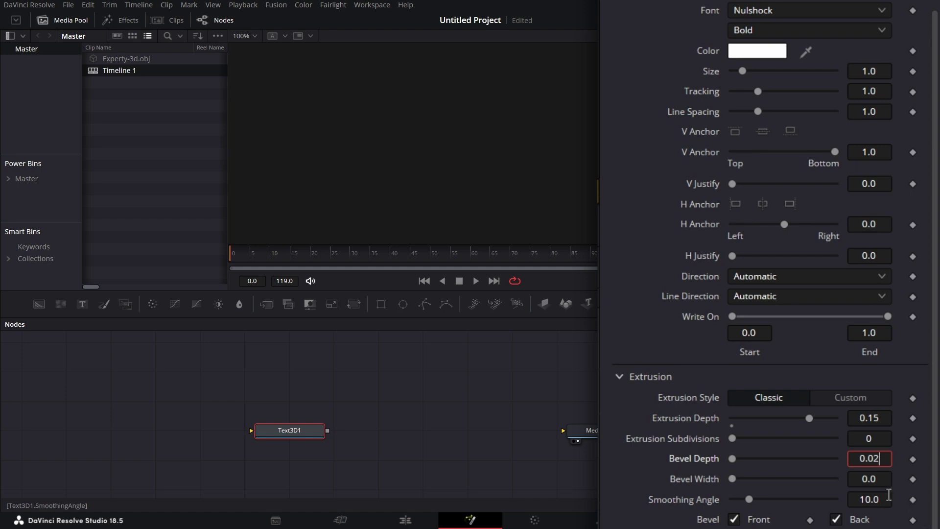
pyautogui.click(887, 480)
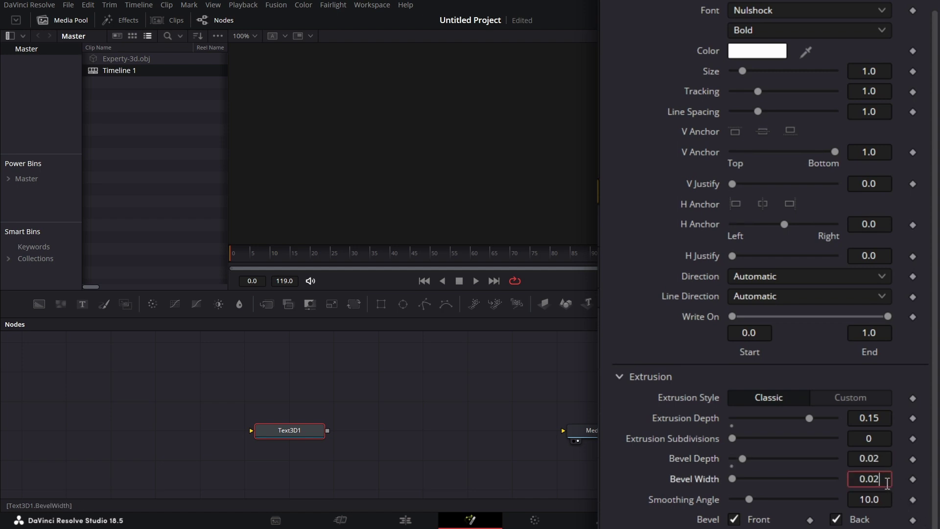
pyautogui.write('2')
pyautogui.press('Tab')
pyautogui.click(446, 98)
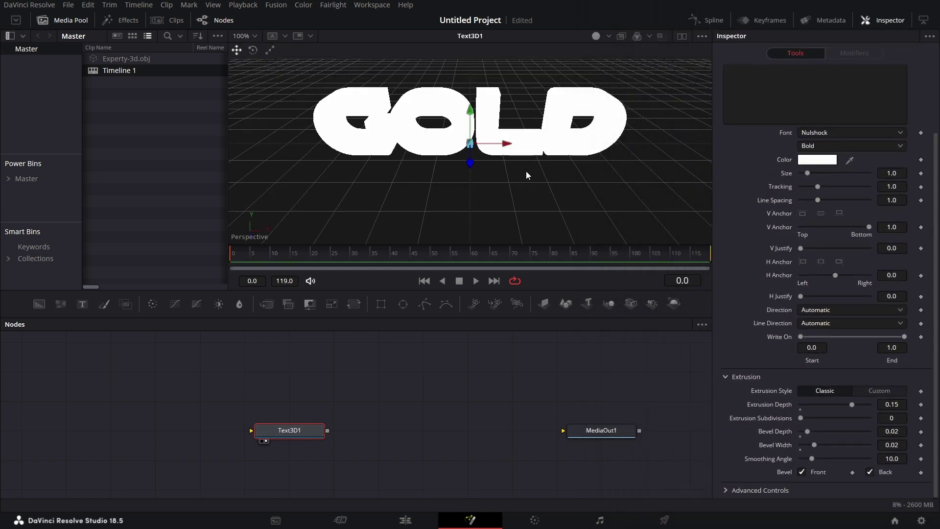
pyautogui.click(596, 37)
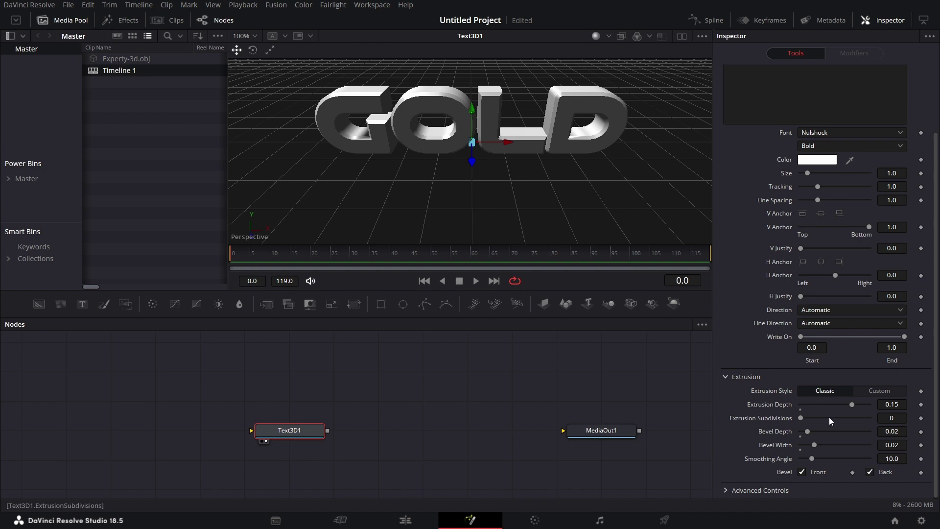
# Step: Switch extrusion to Custom, pull both profile edges outward to round them, and nudge Text3D1 left
pyautogui.click(872, 392)
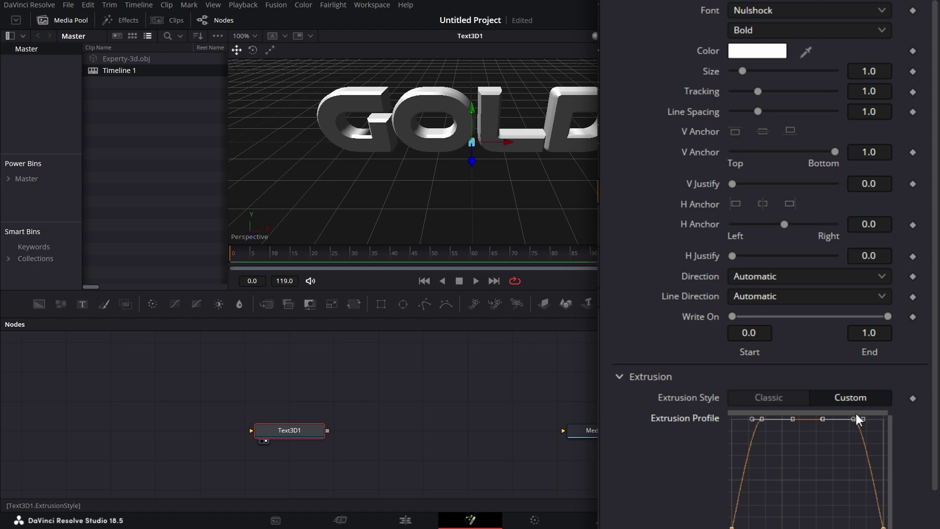
pyautogui.moveTo(751, 419); pyautogui.dragTo(729, 419)
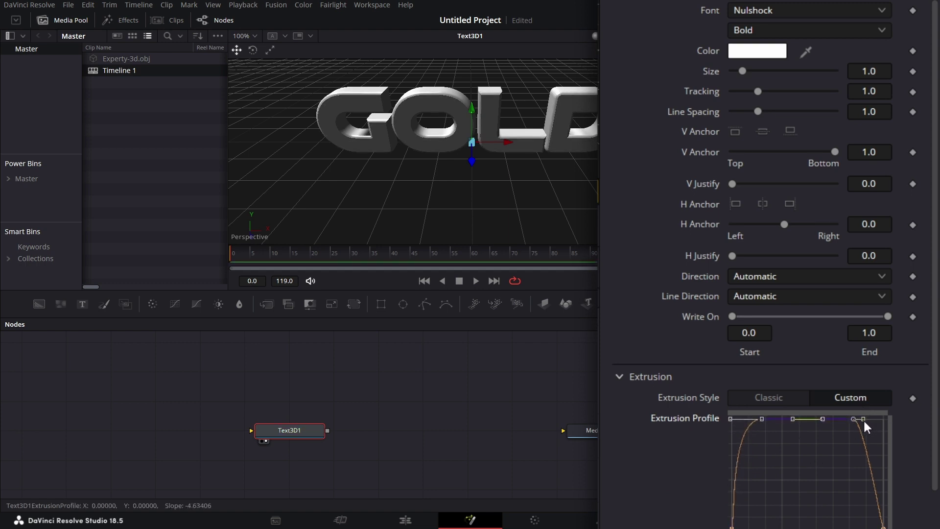
pyautogui.moveTo(864, 419); pyautogui.dragTo(882, 419)
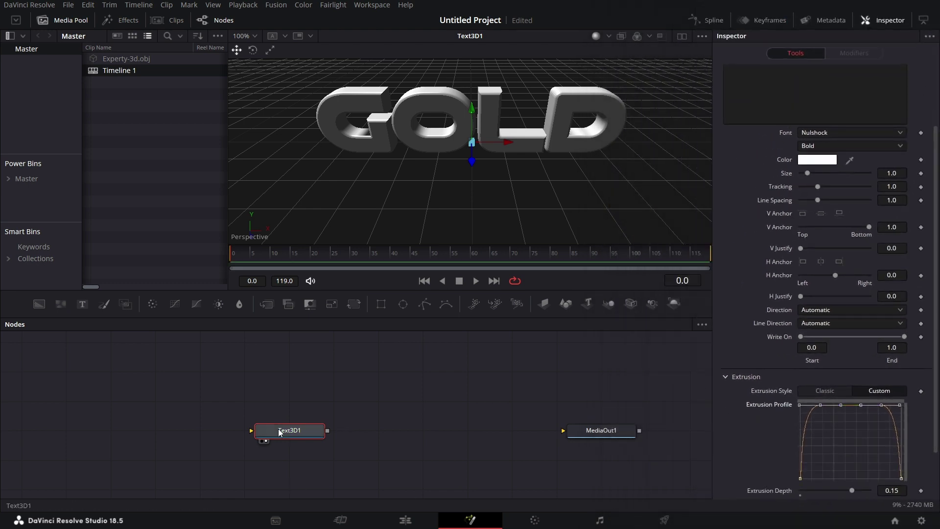
pyautogui.moveTo(279, 431); pyautogui.dragTo(234, 431)
# Step: With Text3D1 selected, add a Replace Material 3D node via the REPLA tool search
pyautogui.click(340, 449)
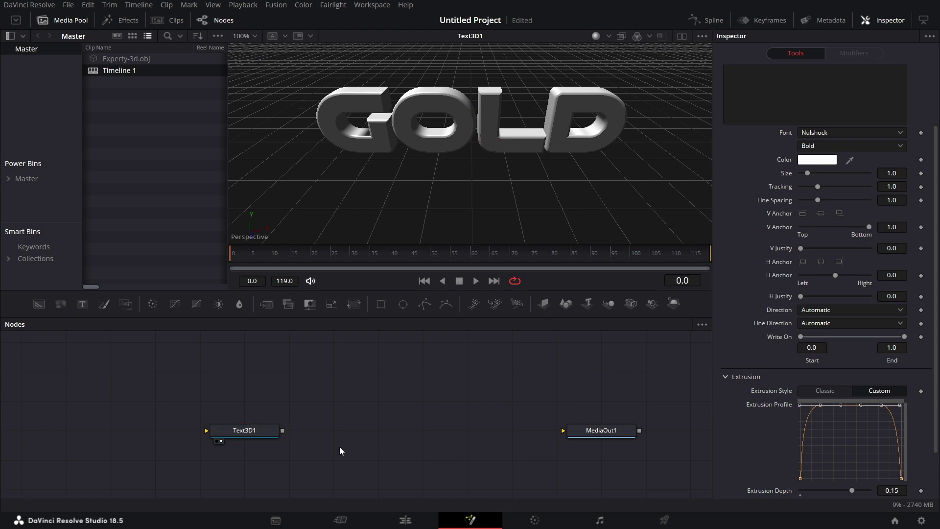
pyautogui.click(265, 437)
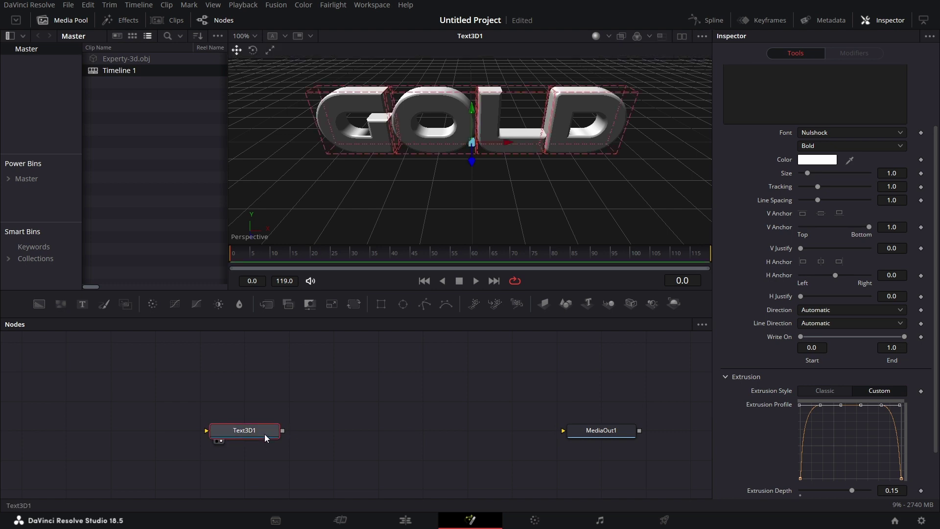
pyautogui.hotkey('shift', 'space')
pyautogui.write('REP')
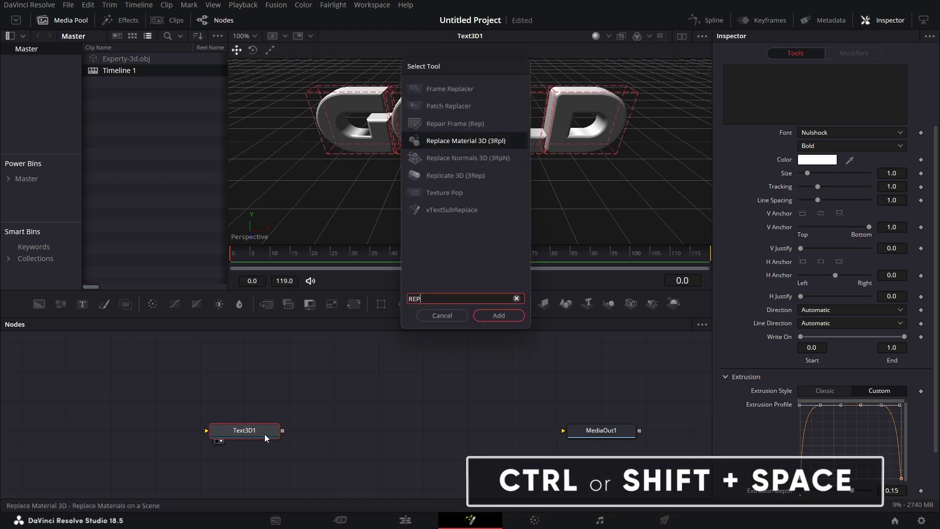
pyautogui.write('LA')
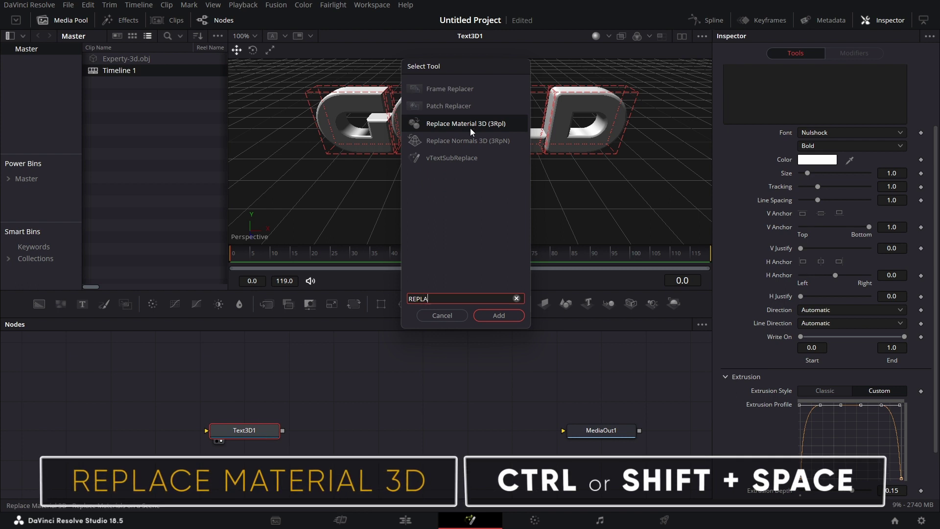
pyautogui.click(495, 315)
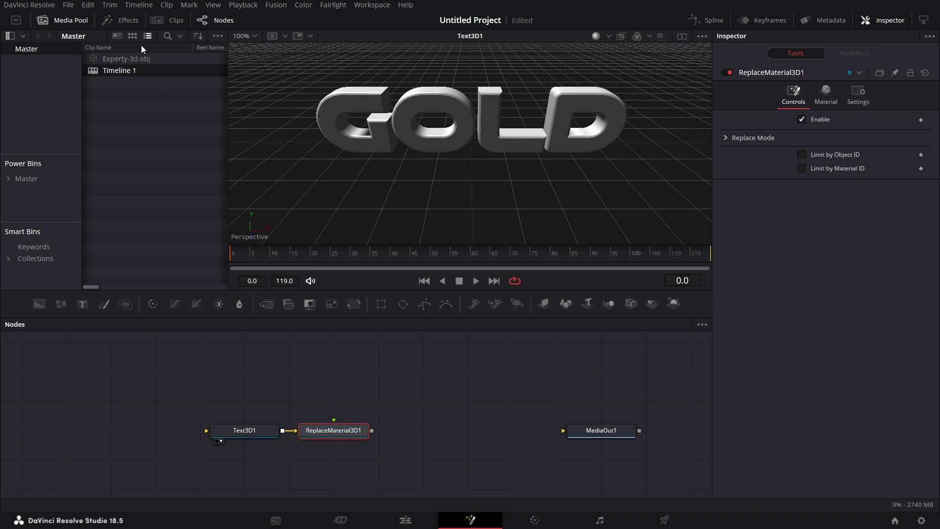
# Step: Drag the Gold Bump preset from Effects > Templates > Fusion > Shaders into the node graph
pyautogui.click(131, 20)
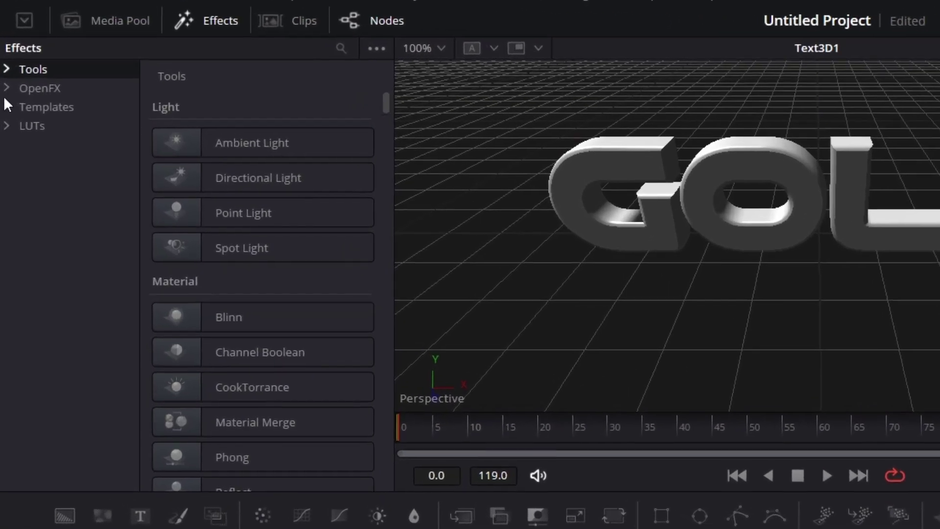
pyautogui.click(6, 107)
pyautogui.click(25, 146)
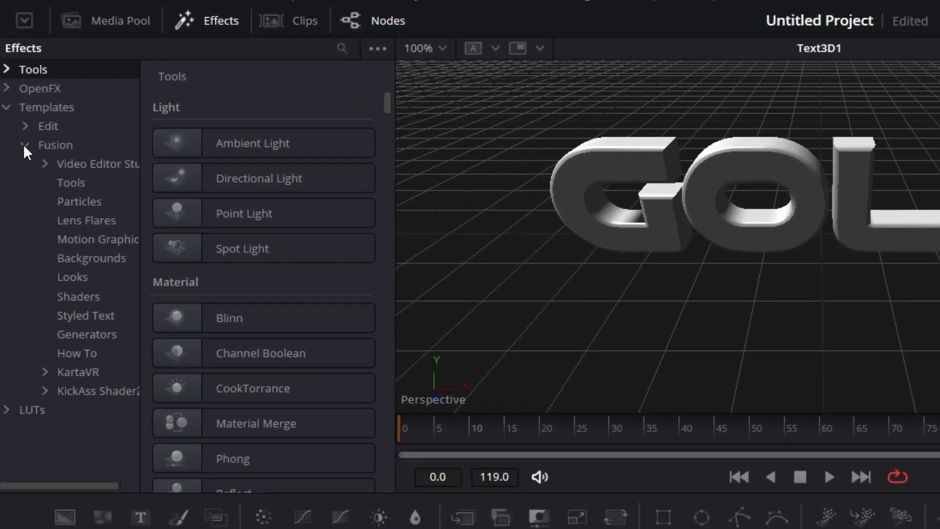
pyautogui.click(80, 294)
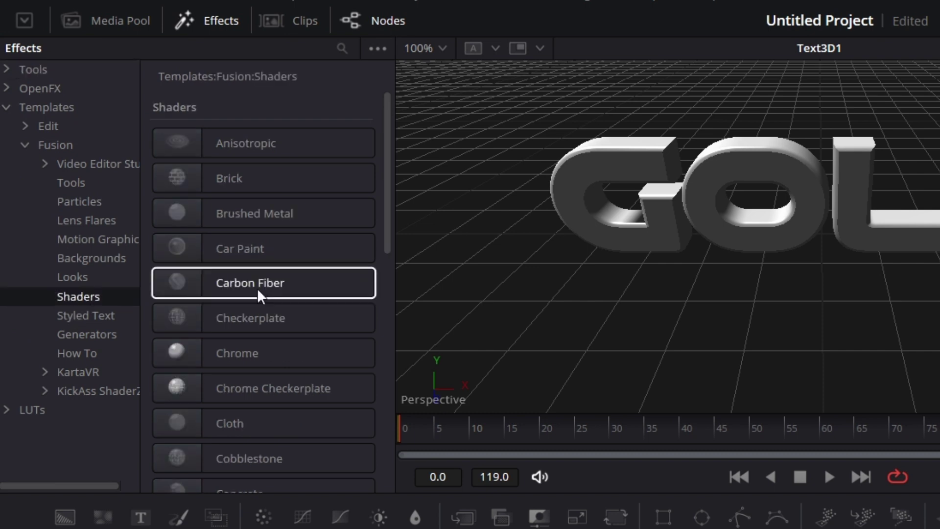
pyautogui.scroll(-3, 309, 269)
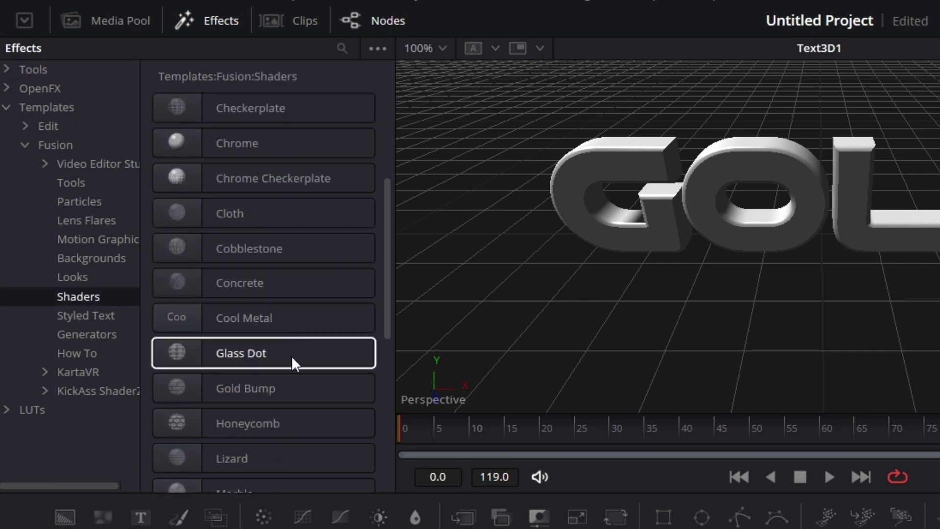
pyautogui.moveTo(268, 387); pyautogui.dragTo(349, 381)
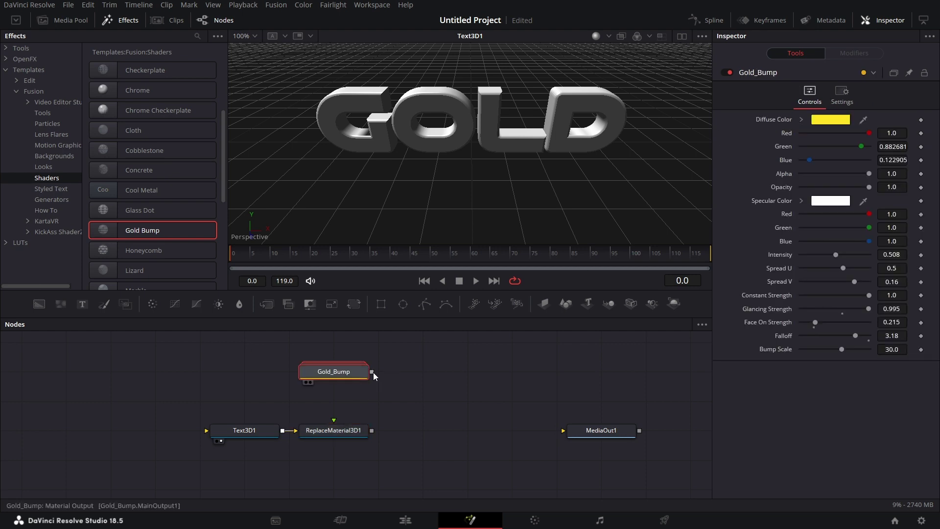
# Step: Connect Gold_Bump to ReplaceMaterial3D1's material input and move Gold_Bump higher
pyautogui.moveTo(373, 372); pyautogui.dragTo(333, 430)
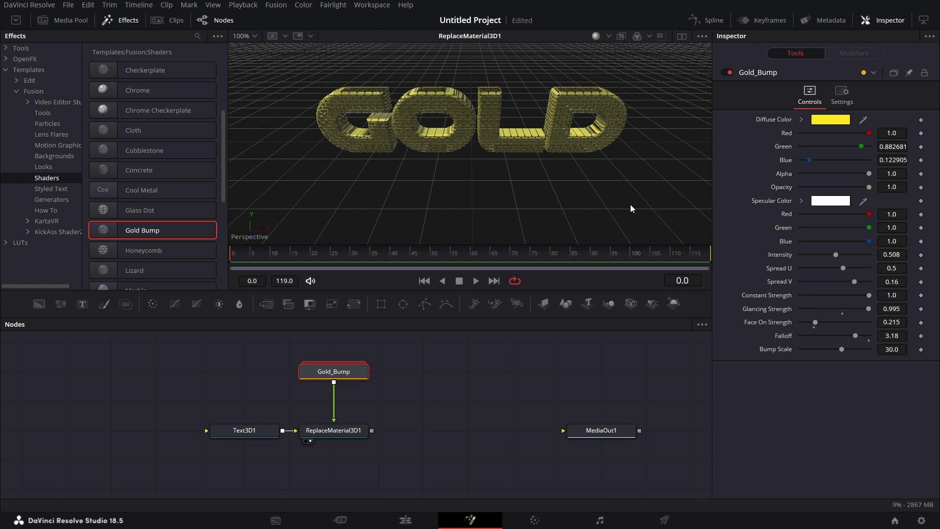
pyautogui.moveTo(420, 416); pyautogui.dragTo(411, 458)
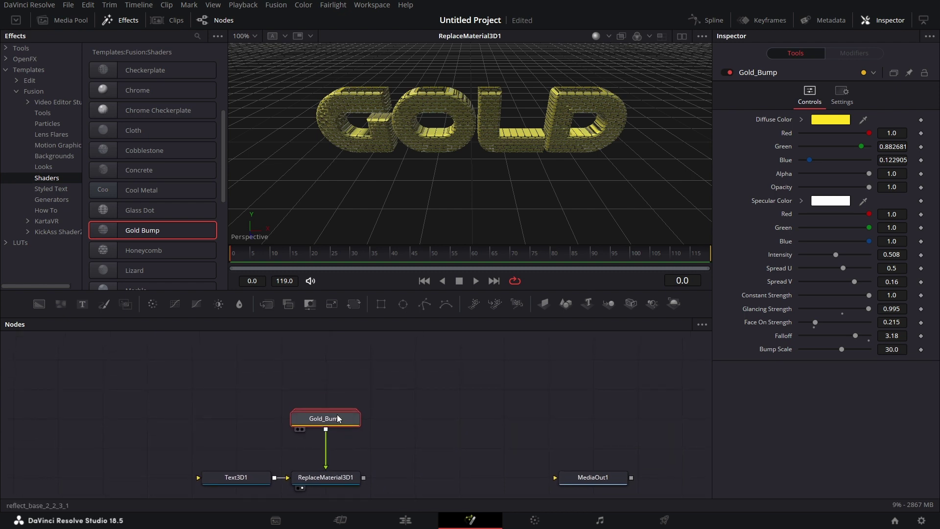
pyautogui.moveTo(335, 428); pyautogui.dragTo(345, 375)
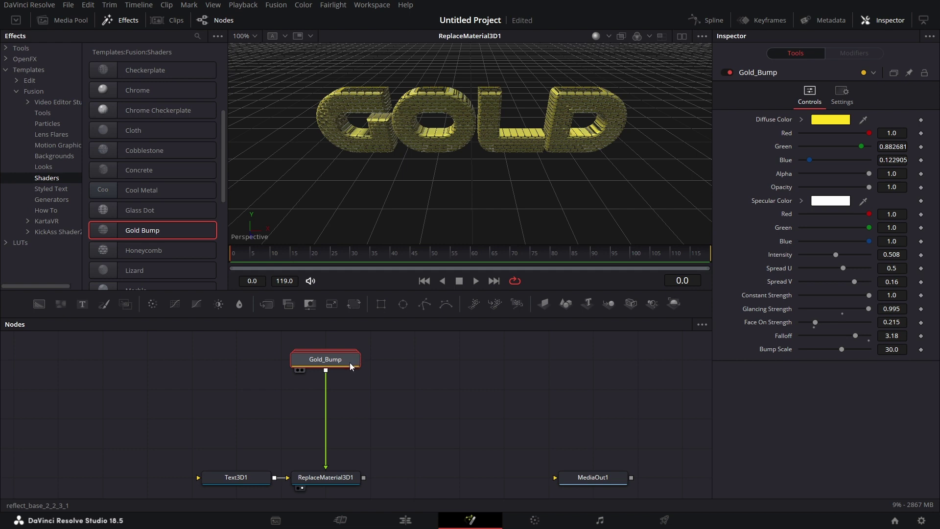
# Step: Inside the Gold_Bump group, remove the Rectangle, Crop, Transform and Blur nodes
pyautogui.doubleClick(350, 367)
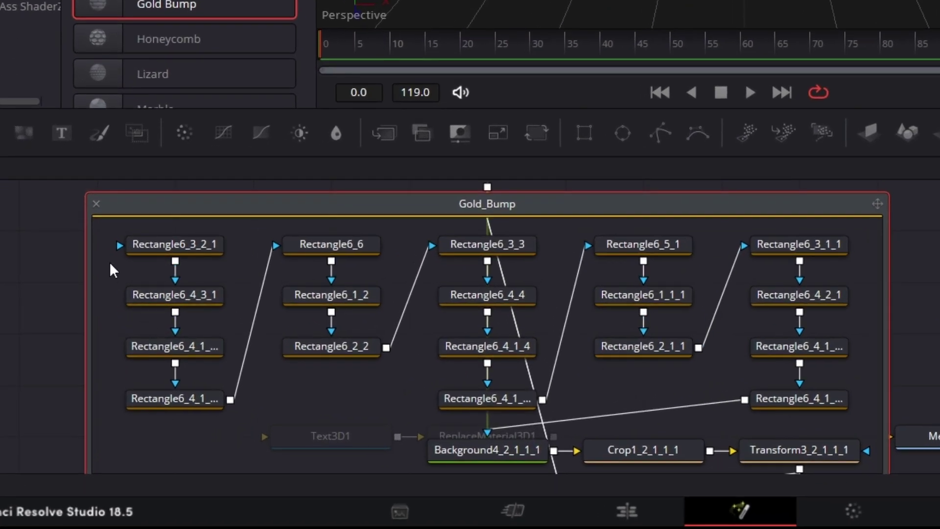
pyautogui.moveTo(101, 235); pyautogui.dragTo(813, 449)
pyautogui.scroll(-4, 813, 448)
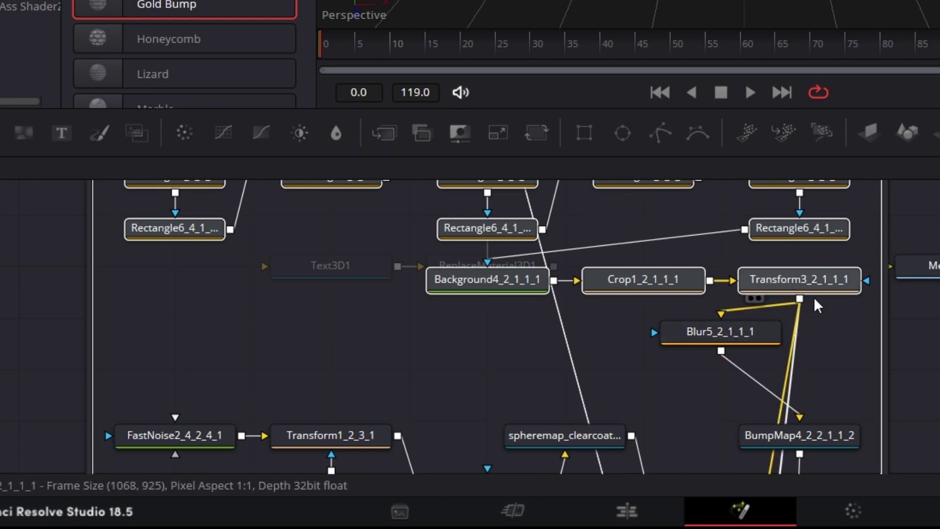
pyautogui.click(771, 339)
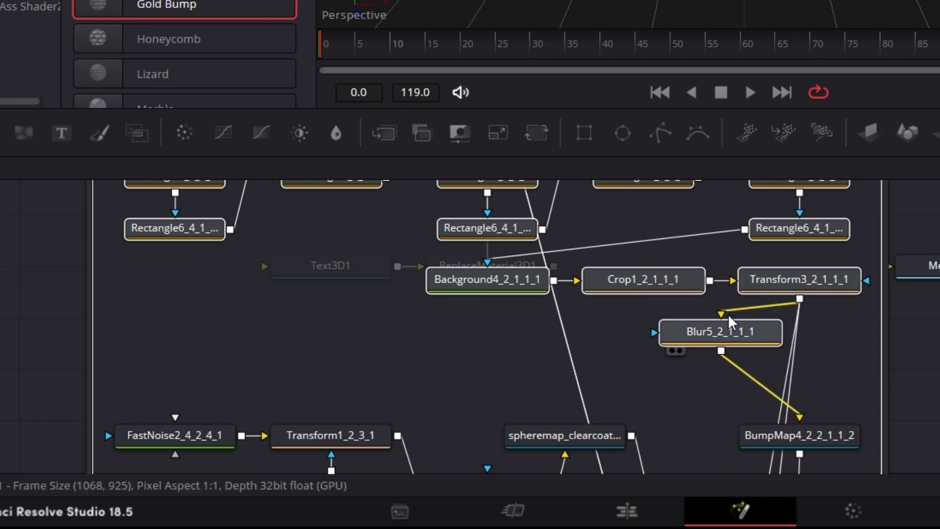
pyautogui.hotkey('ctrl', 'z')
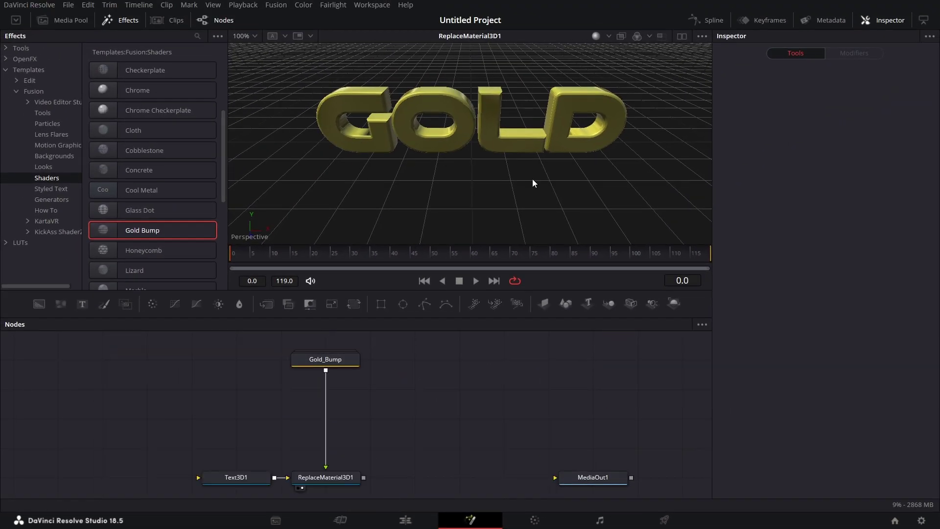
# Step: Set Gold_Bump's diffuse colour to a deeper orange-gold (green 0.686274, blue 0.062745)
pyautogui.moveTo(330, 363); pyautogui.dragTo(330, 450)
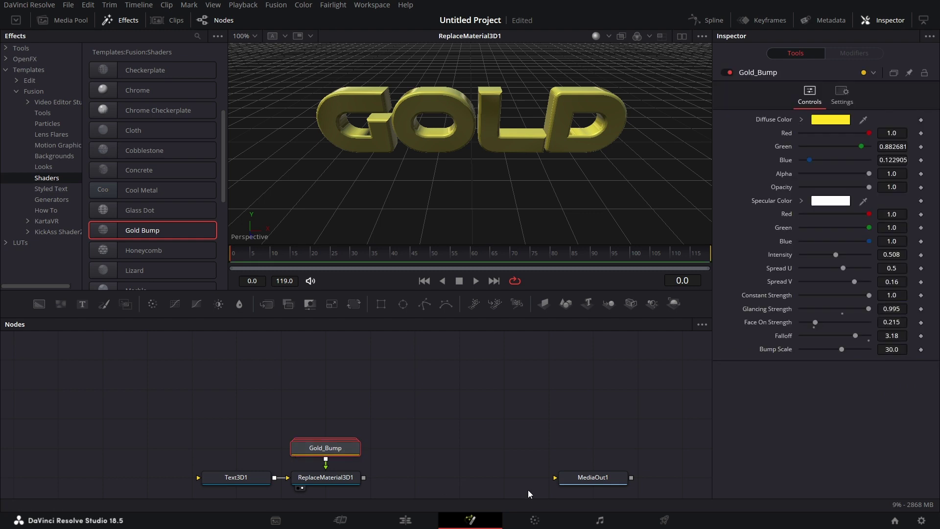
pyautogui.scroll(-3, 512, 415)
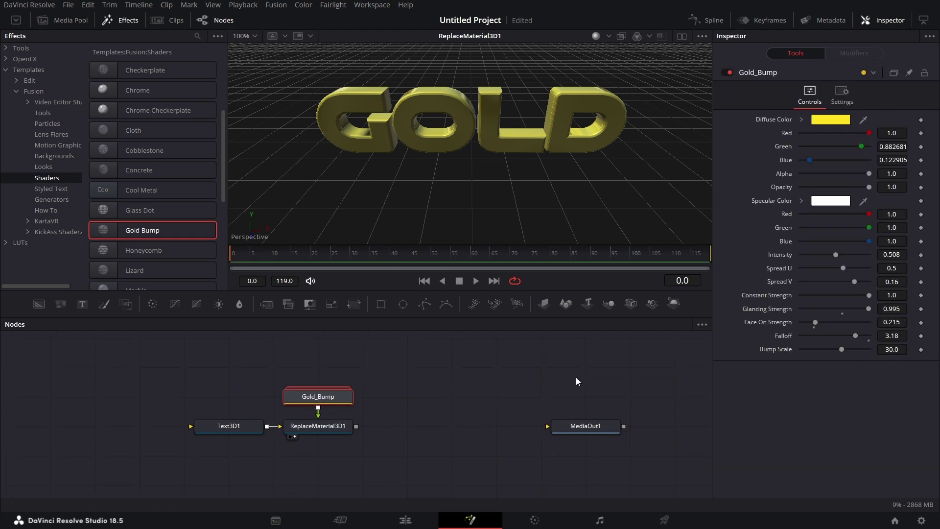
pyautogui.click(823, 122)
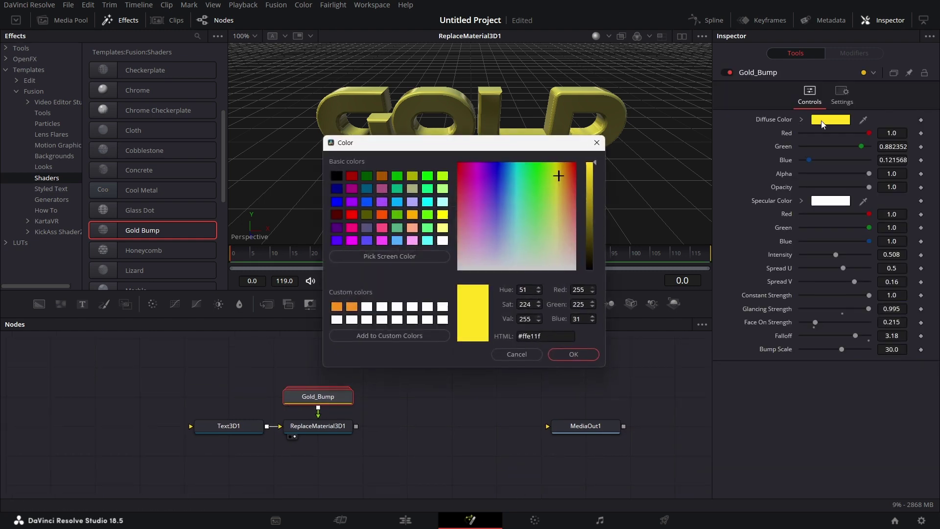
pyautogui.click(562, 169)
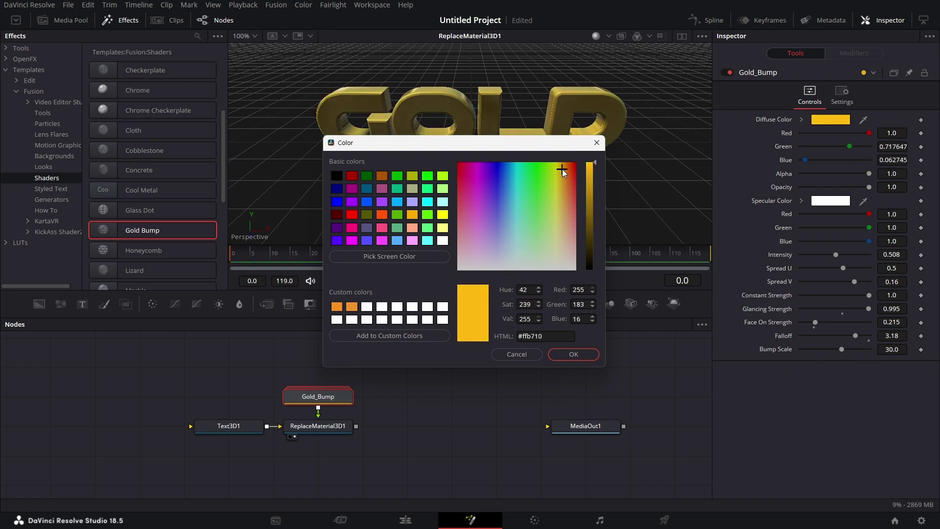
pyautogui.click(572, 353)
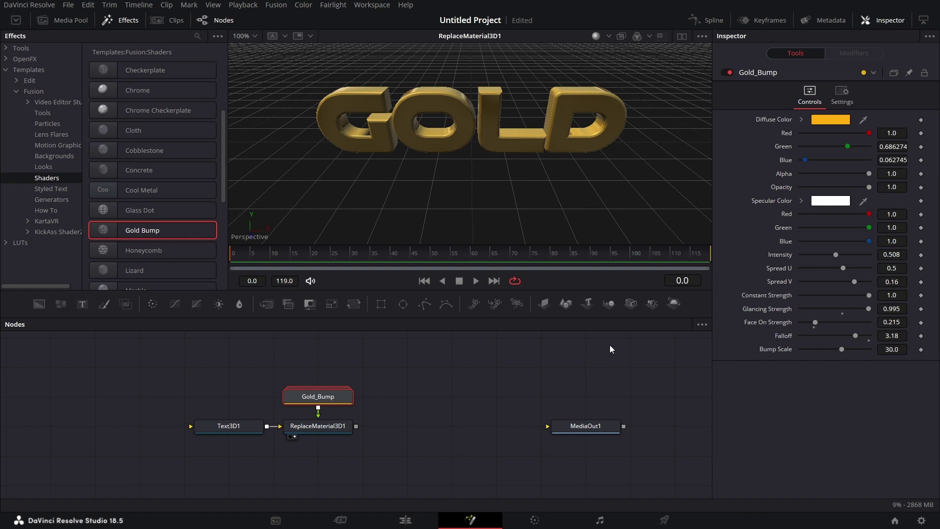
# Step: Feed ReplaceMaterial3D1 into a new Renderer3D node and view its output in viewer 1
pyautogui.moveTo(674, 303); pyautogui.dragTo(441, 423)
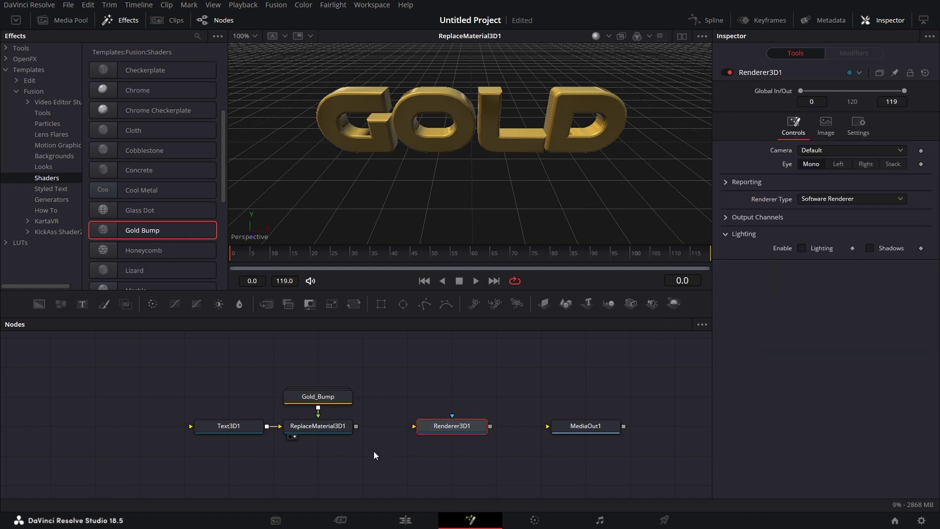
pyautogui.moveTo(356, 427); pyautogui.dragTo(442, 426)
pyautogui.press('1')
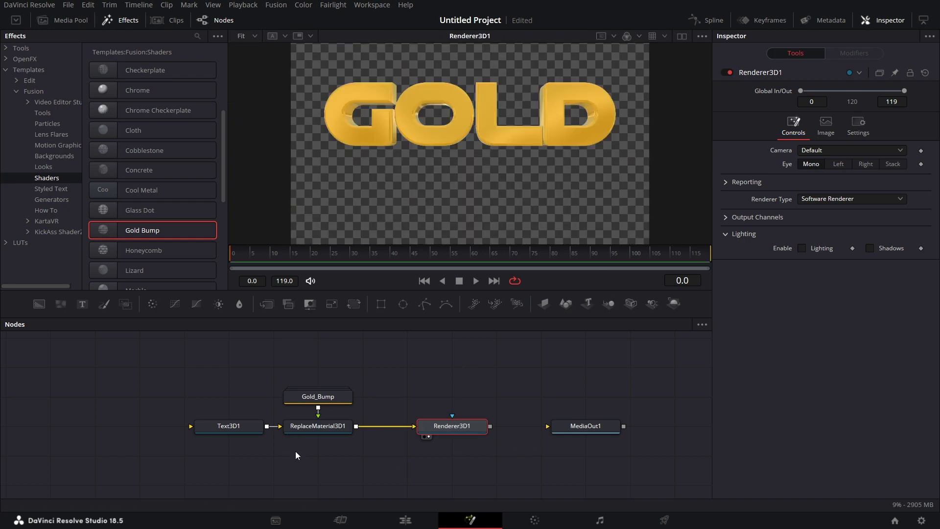
pyautogui.moveTo(206, 366); pyautogui.dragTo(245, 439)
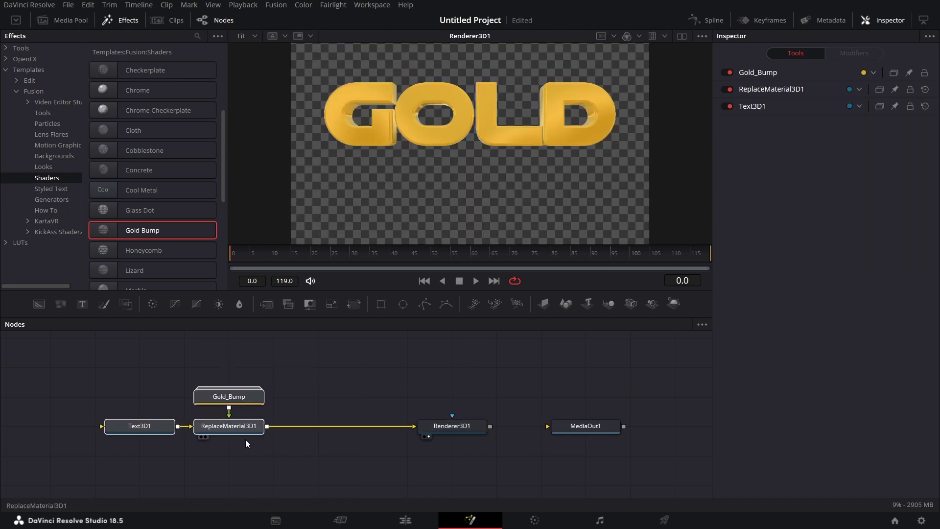
# Step: Insert a Transform3D node after ReplaceMaterial3D1 and rotate GOLD to Y 7.8, X reset to 0
pyautogui.click(246, 427)
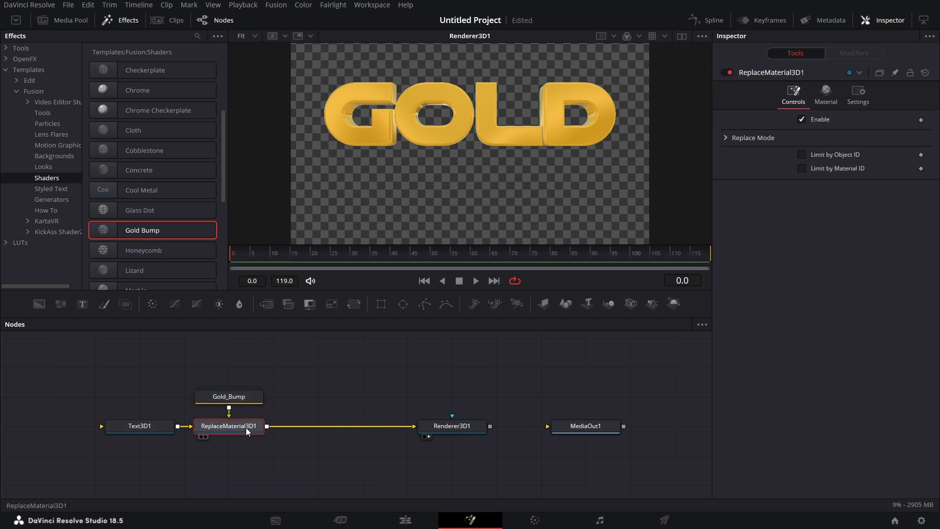
pyautogui.hotkey('shift', 'space')
pyautogui.write('TRA')
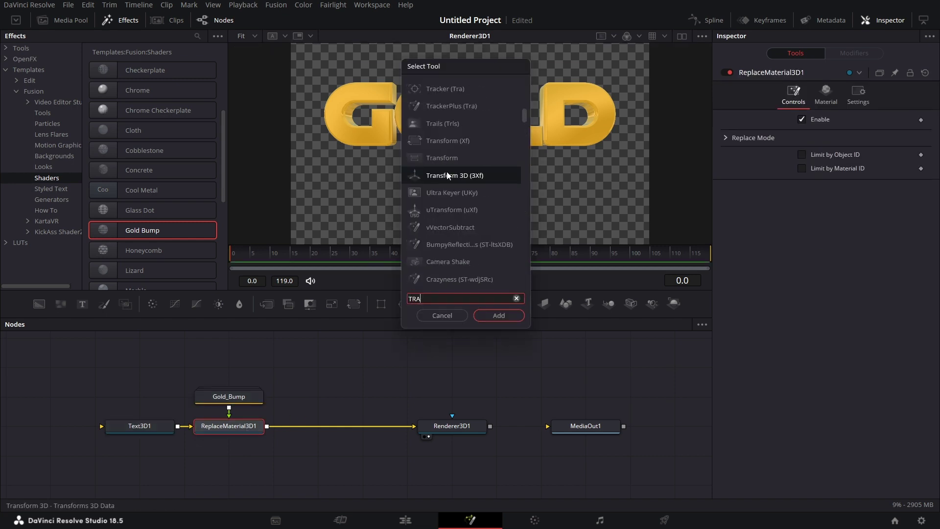
pyautogui.click(506, 317)
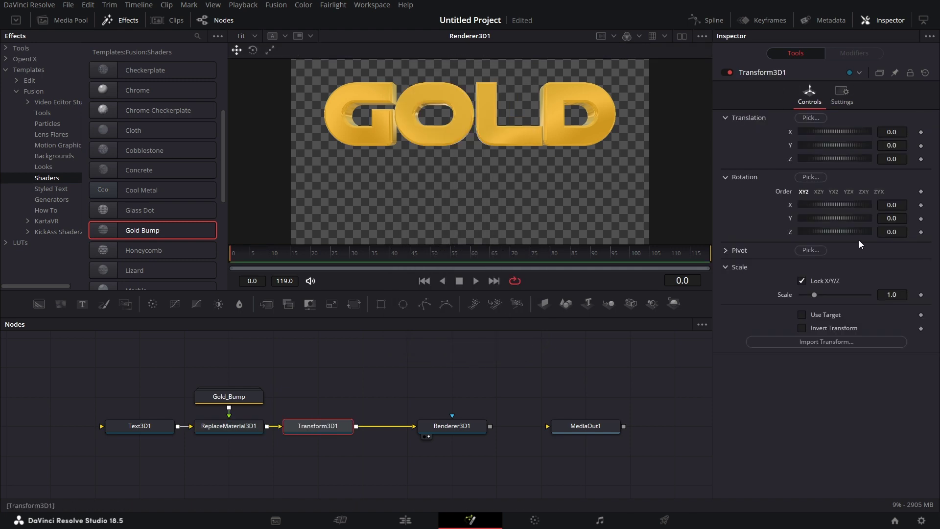
pyautogui.moveTo(826, 203); pyautogui.dragTo(830, 223)
pyautogui.doubleClick(826, 202)
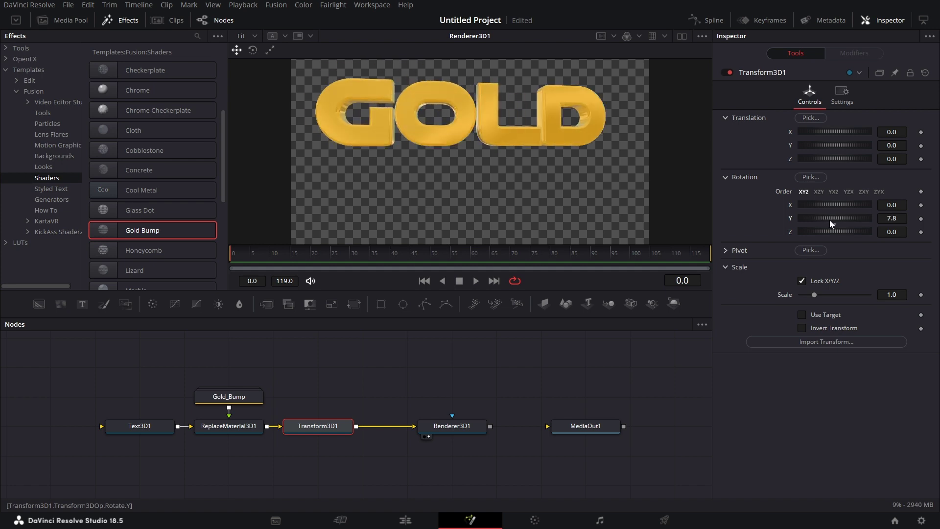
# Step: Raise Gold_Bump's Face On Strength to 1.0 for chrome letters, then spread Renderer3D1 and MediaOut1 apart
pyautogui.click(243, 399)
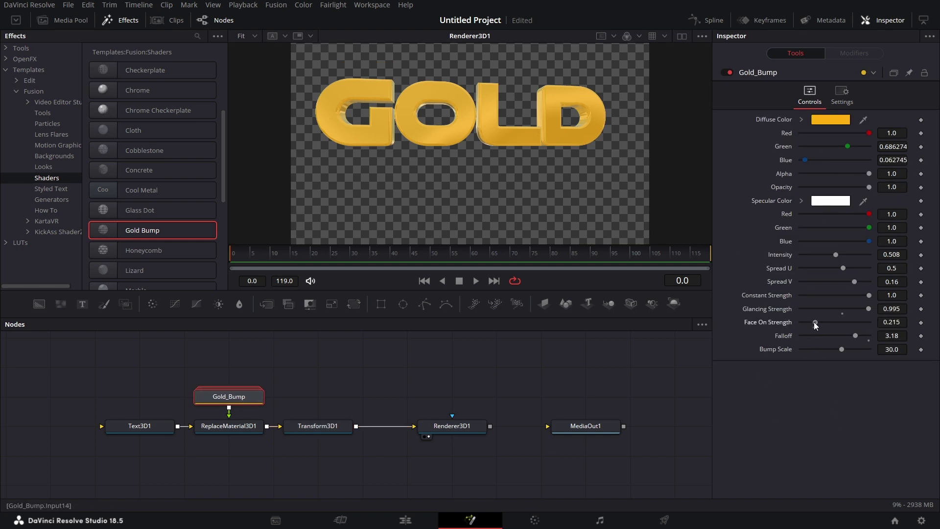
pyautogui.moveTo(815, 323); pyautogui.dragTo(874, 319)
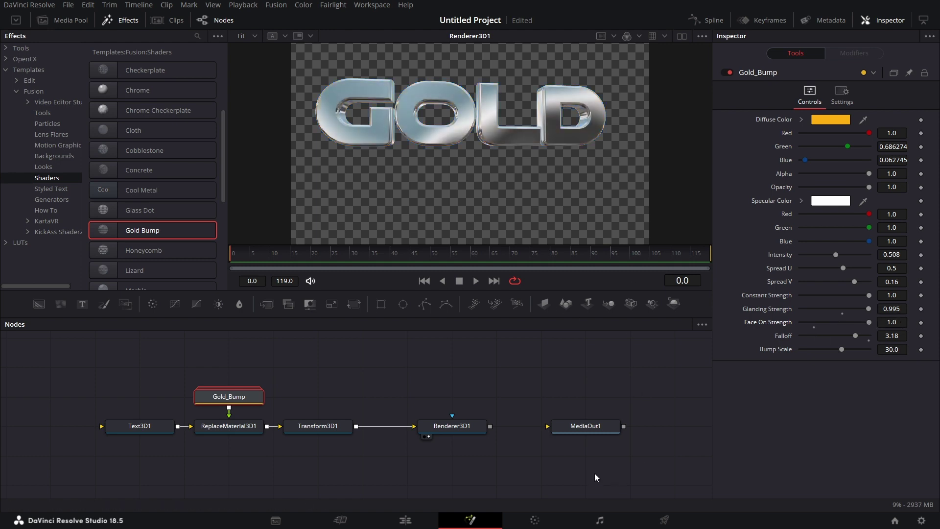
pyautogui.moveTo(464, 428); pyautogui.dragTo(434, 427)
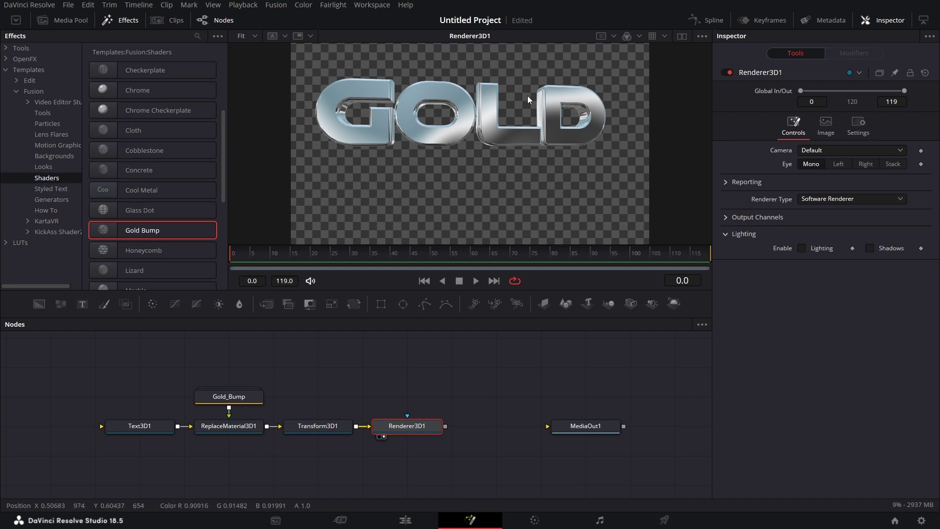
pyautogui.moveTo(610, 433); pyautogui.dragTo(654, 432)
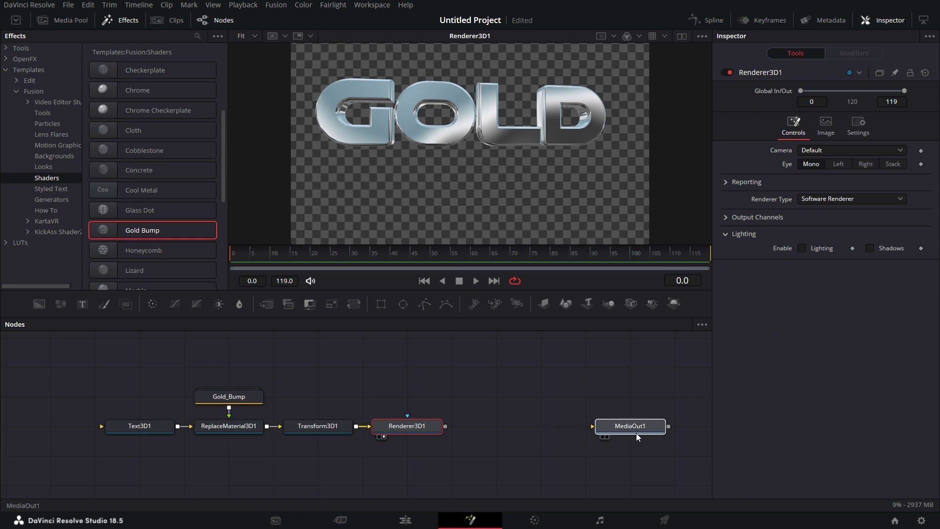
# Step: Insert a Color Corrector node after Renderer3D1 via the 'cc' tool search
pyautogui.click(399, 430)
pyautogui.hotkey('shift', 'space')
pyautogui.write('cc')
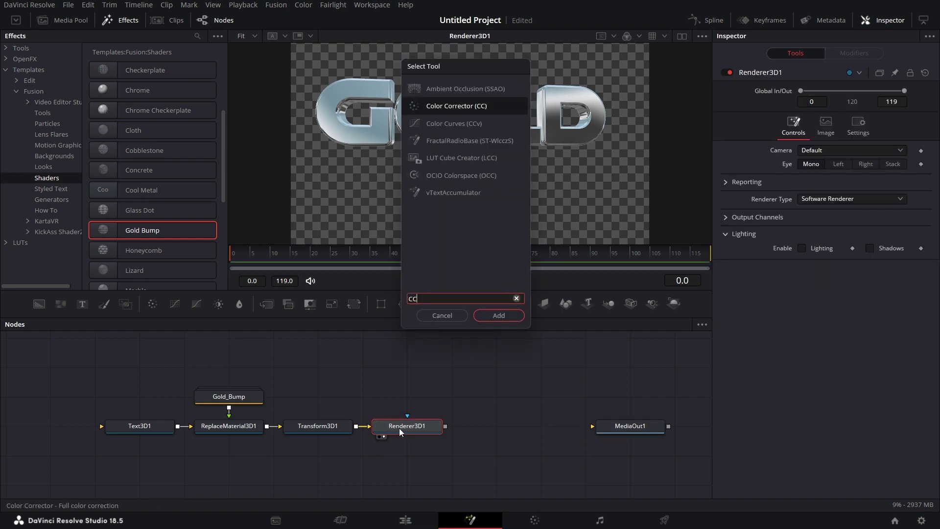
pyautogui.press('Return')
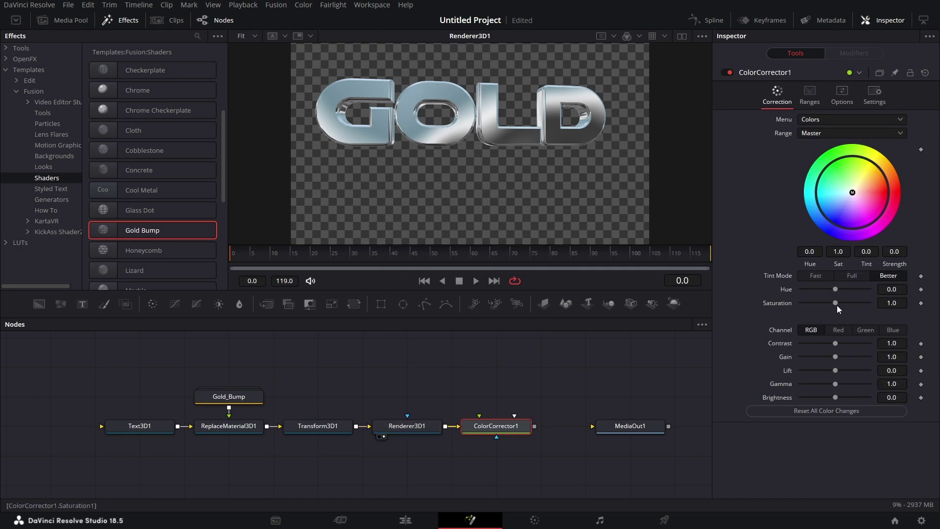
# Step: Push the Color Corrector's tint toward gold, about 0.123 at strength 1.0, and view its output
pyautogui.moveTo(830, 231); pyautogui.dragTo(842, 220)
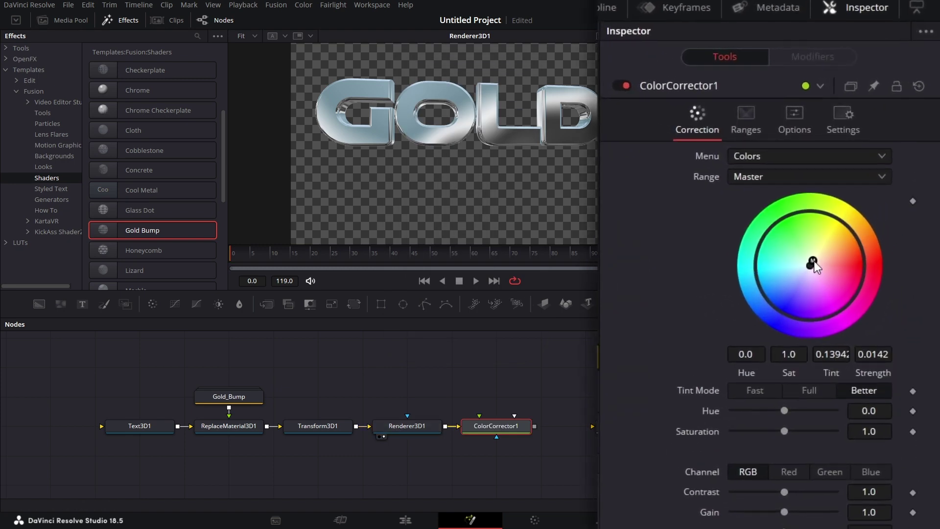
pyautogui.moveTo(824, 253); pyautogui.dragTo(846, 233)
pyautogui.moveTo(506, 427); pyautogui.dragTo(529, 138)
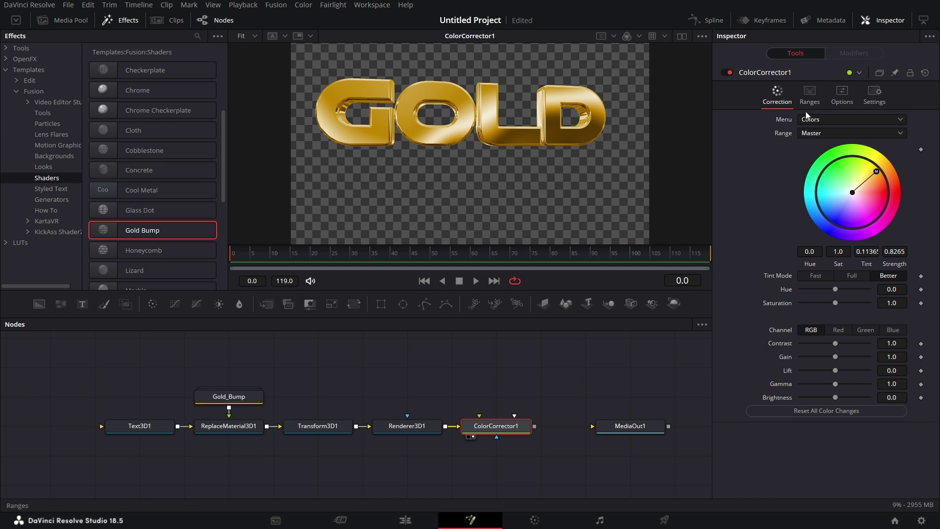
pyautogui.moveTo(876, 168); pyautogui.dragTo(877, 167)
# Step: Rotate the GOLD text with Transform3D1 to X -26.1 and Y 20.8
pyautogui.click(329, 429)
pyautogui.moveTo(838, 206)
pyautogui.mouseDown()
pyautogui.moveTo(828, 218)
pyautogui.moveTo(841, 218)
pyautogui.moveTo(832, 216)
pyautogui.mouseUp()
pyautogui.moveTo(386, 379); pyautogui.dragTo(336, 366)
pyautogui.click(333, 368)
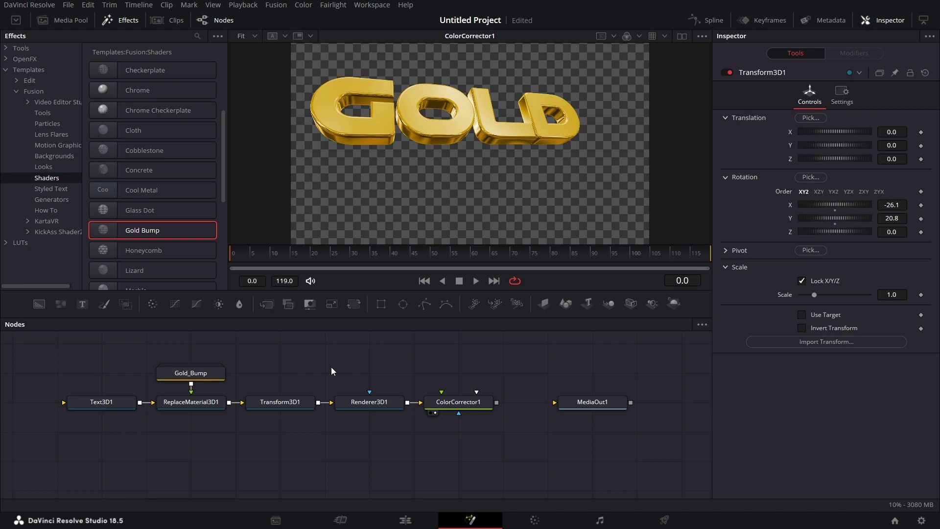
pyautogui.click(373, 9)
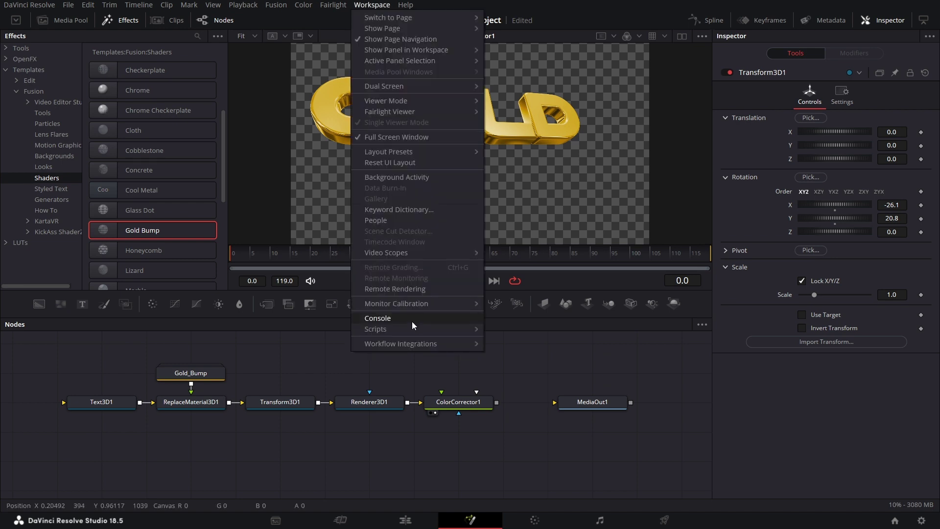
pyautogui.moveTo(415, 329)
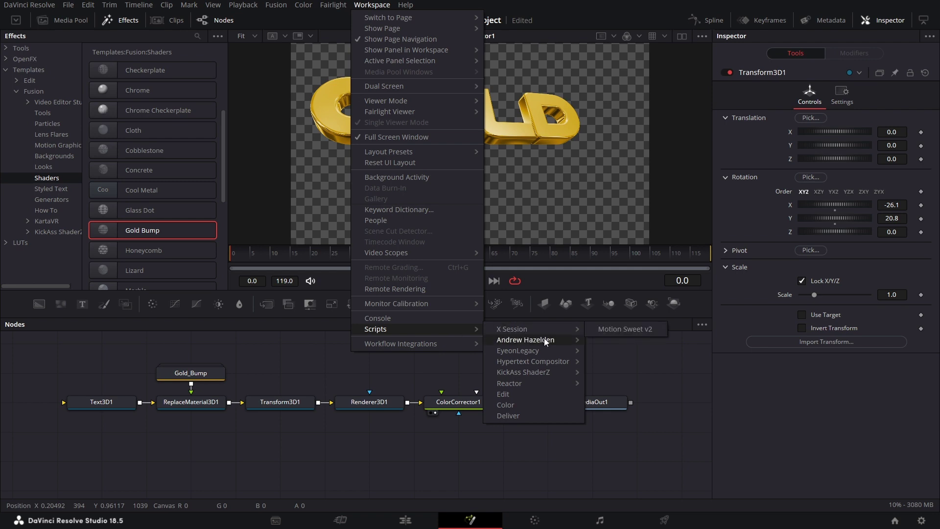
pyautogui.moveTo(542, 384)
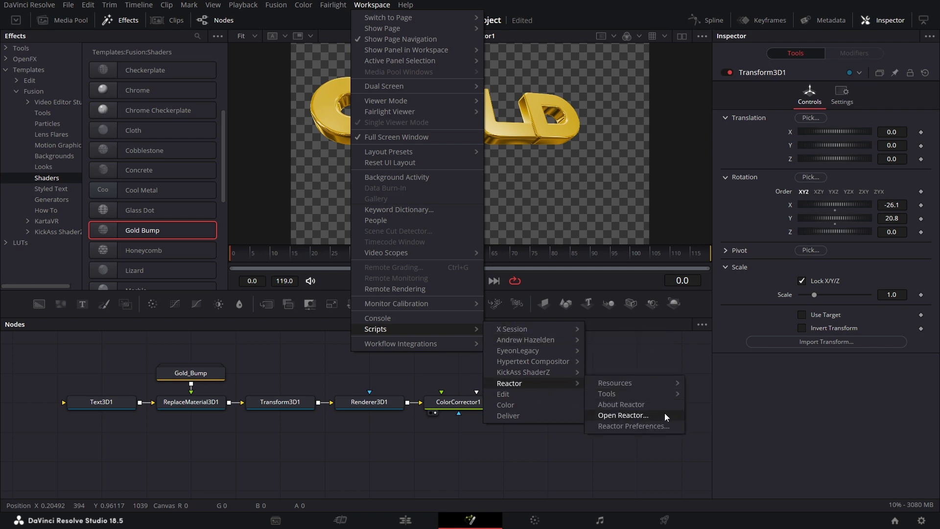
pyautogui.click(345, 375)
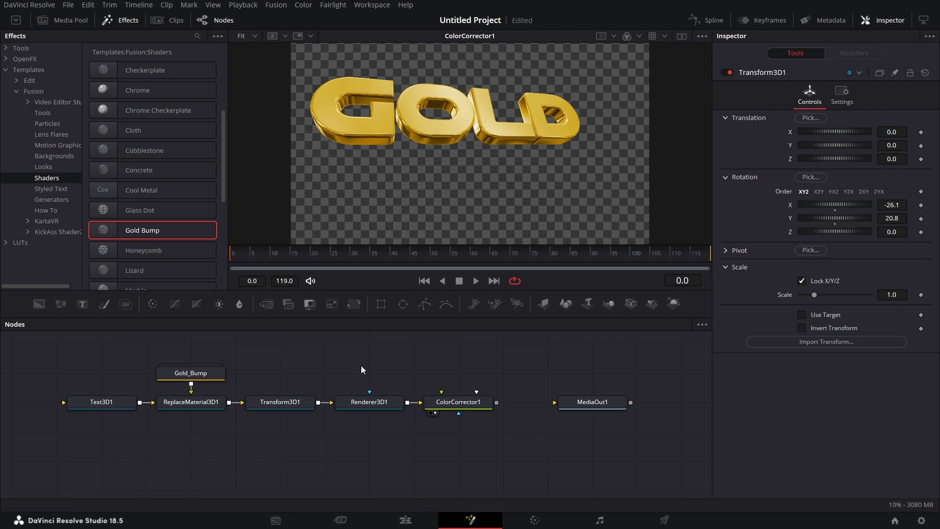
# Step: Search the tool list for 'GOLD' and add the kas_Gold shader node
pyautogui.hotkey('shift', 'space')
pyautogui.write('CC')
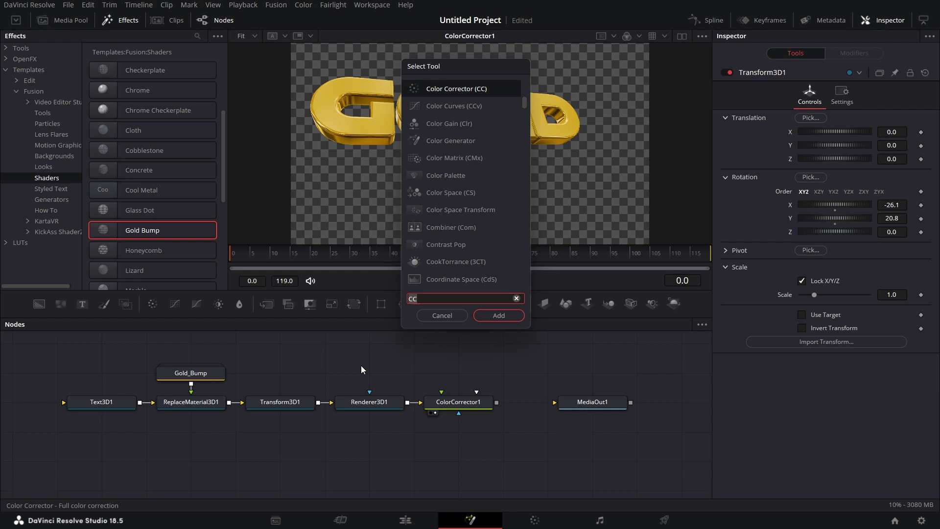
pyautogui.write('GOLD')
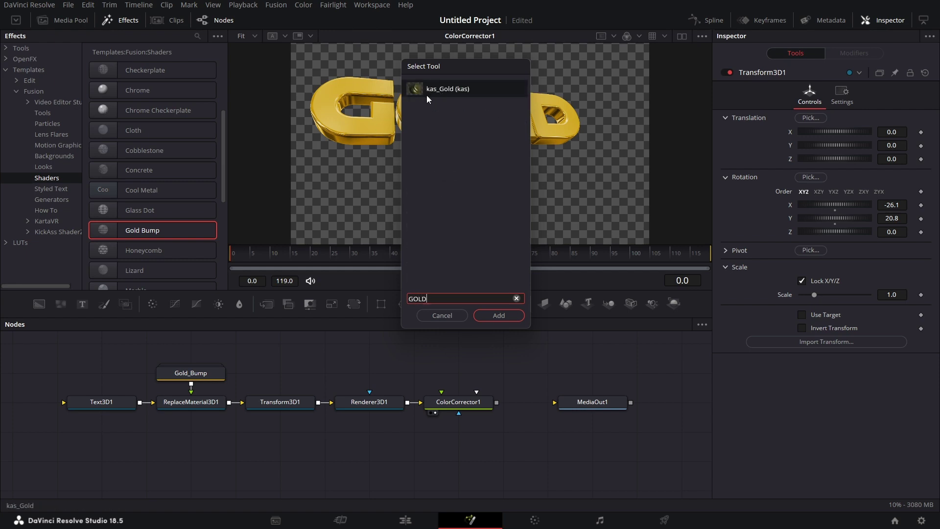
pyautogui.click(490, 317)
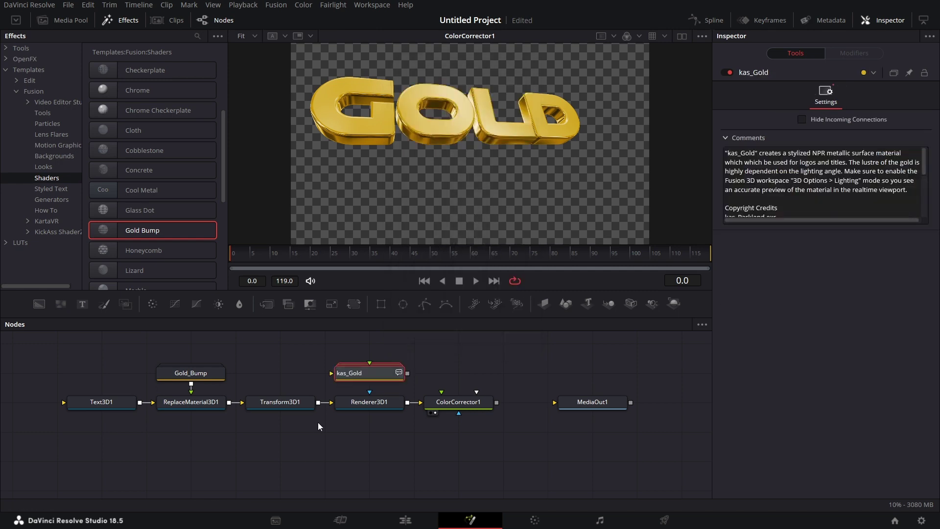
# Step: Wire kas_Gold into ReplaceMaterial3D1, compare renderer and corrected views, then reconnect Gold_Bump instead
pyautogui.moveTo(366, 377); pyautogui.dragTo(187, 392)
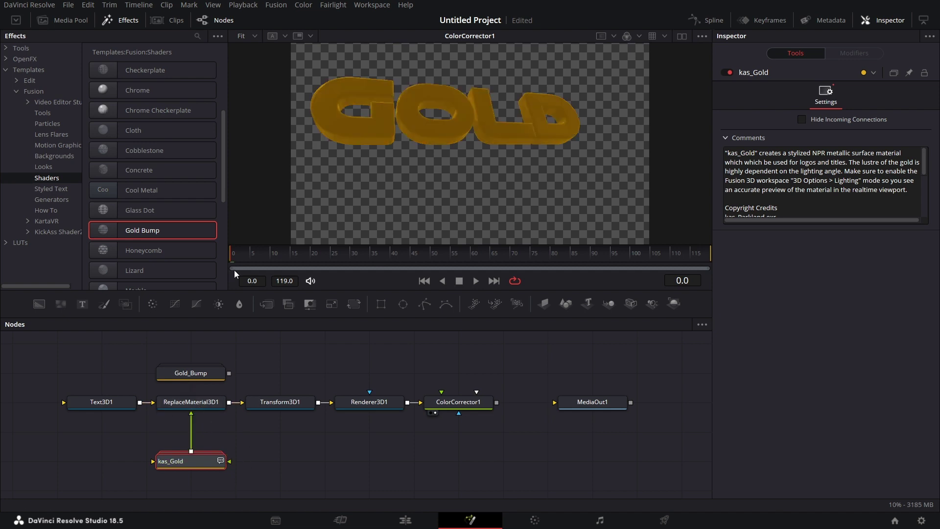
pyautogui.moveTo(370, 401); pyautogui.dragTo(422, 128)
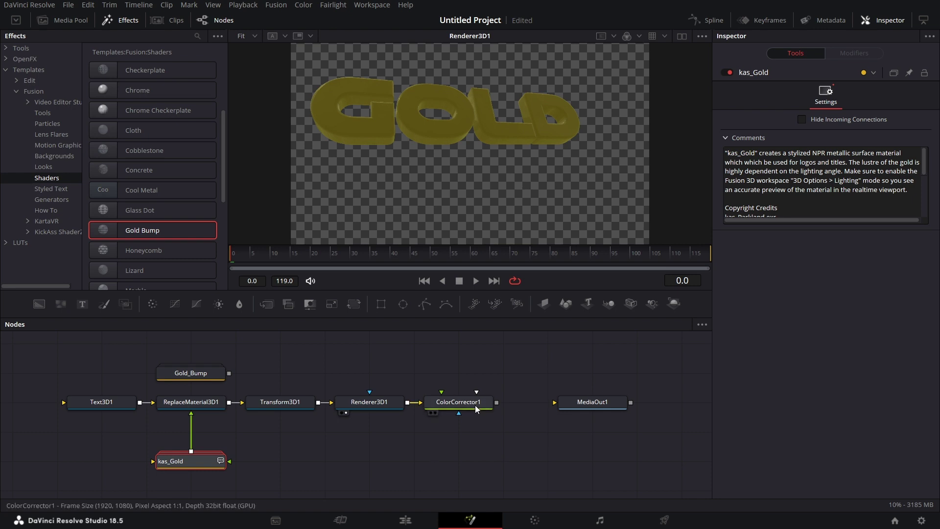
pyautogui.moveTo(475, 404); pyautogui.dragTo(461, 188)
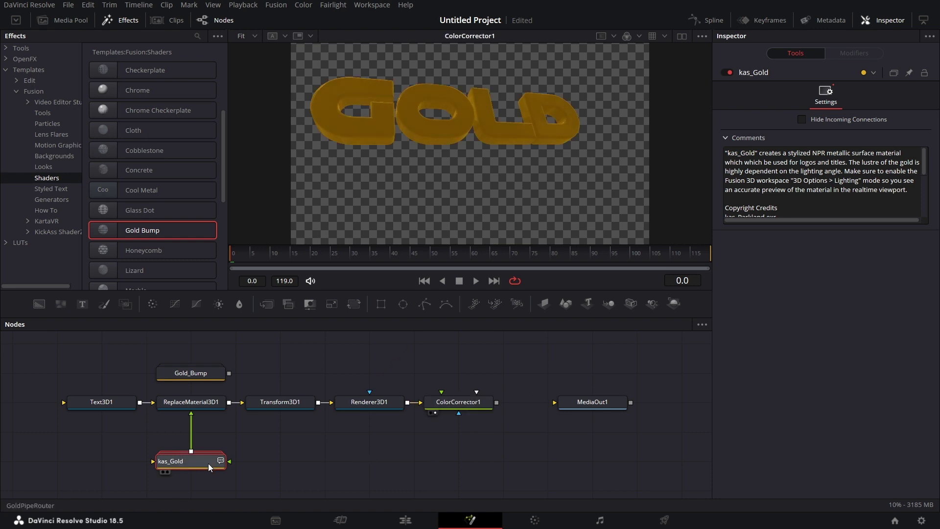
pyautogui.moveTo(206, 453); pyautogui.dragTo(206, 424)
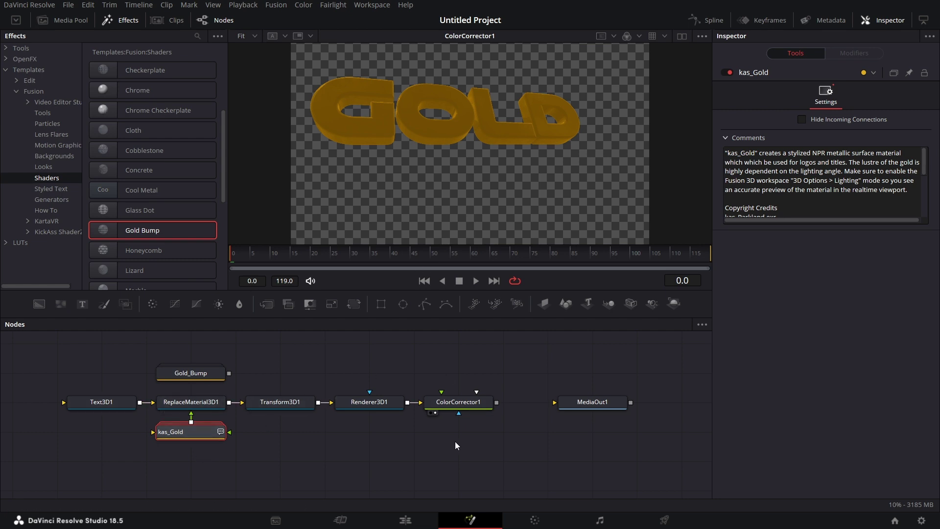
pyautogui.moveTo(229, 373); pyautogui.dragTo(193, 390)
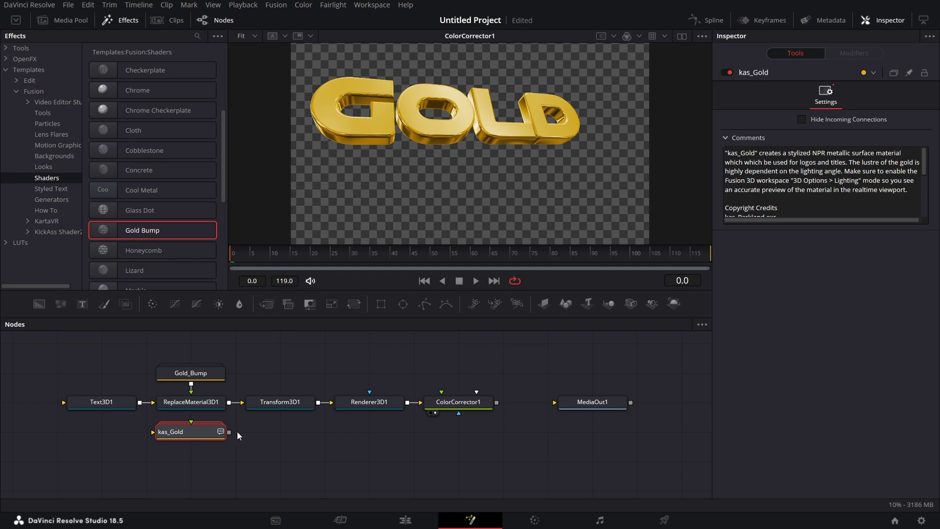
# Step: Select the Gold_Bump node to show its diffuse colour and Bump Scale 30.0 in the Inspector
pyautogui.click(203, 374)
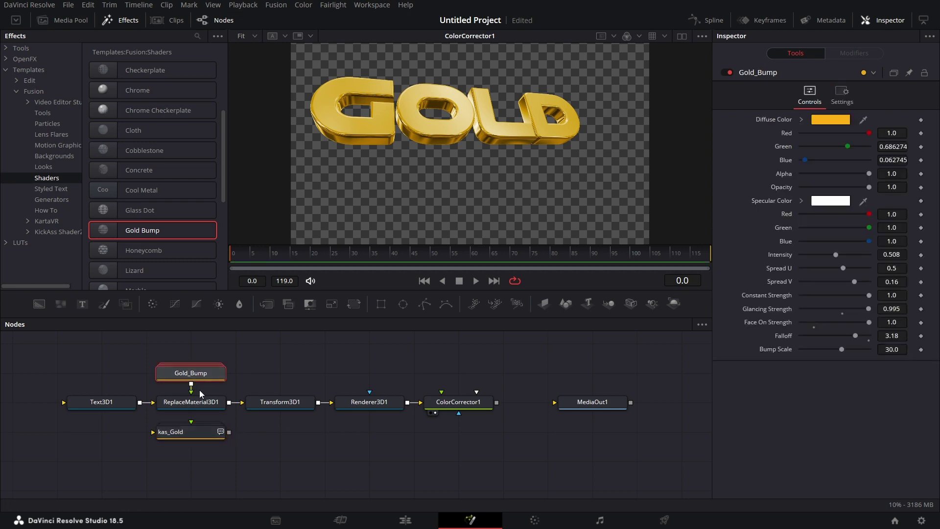